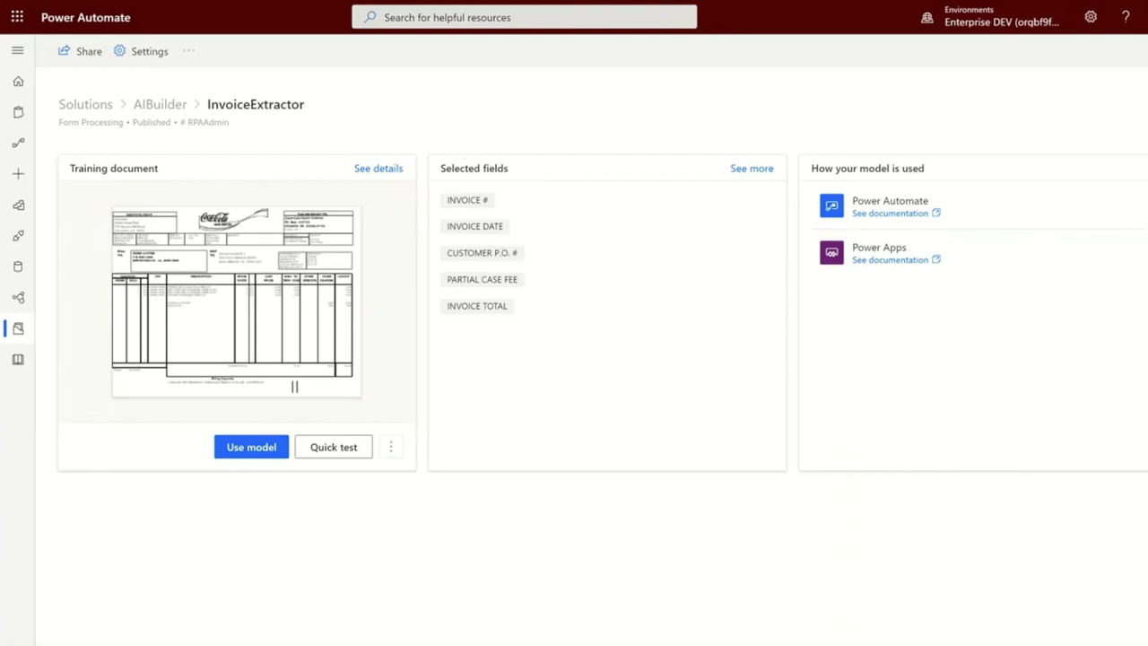
Switch to the Extract Invoice flow and examine the Predict action's settings and available models inside the Apply to each loop
key(ctrl+Tab)
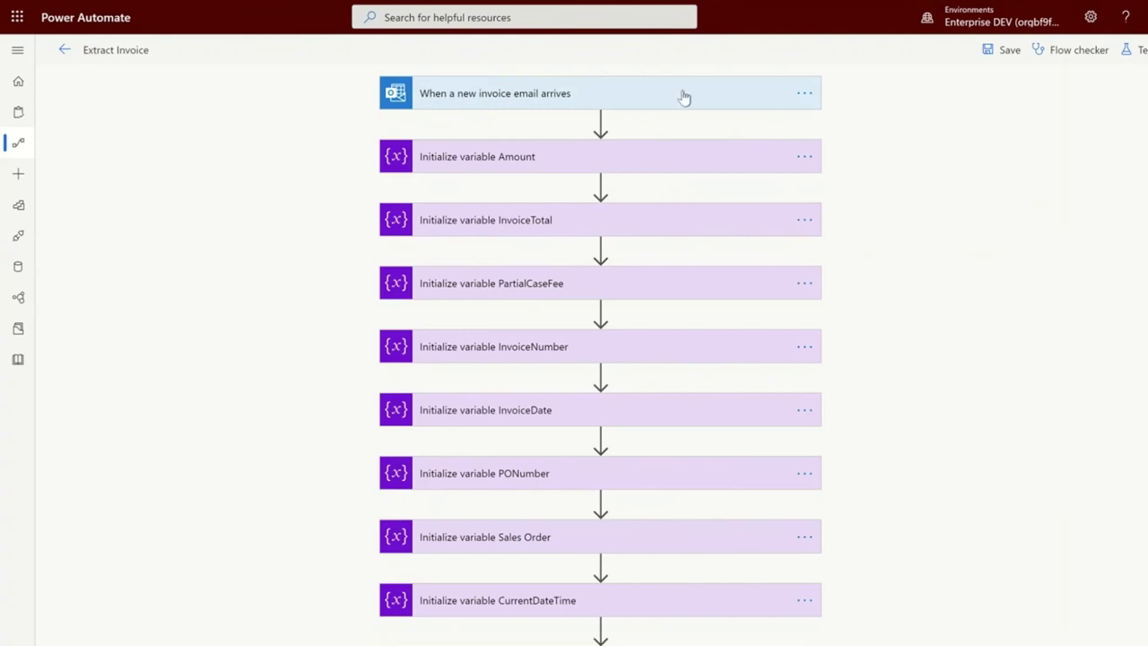
scroll(596, 569, down, 15)
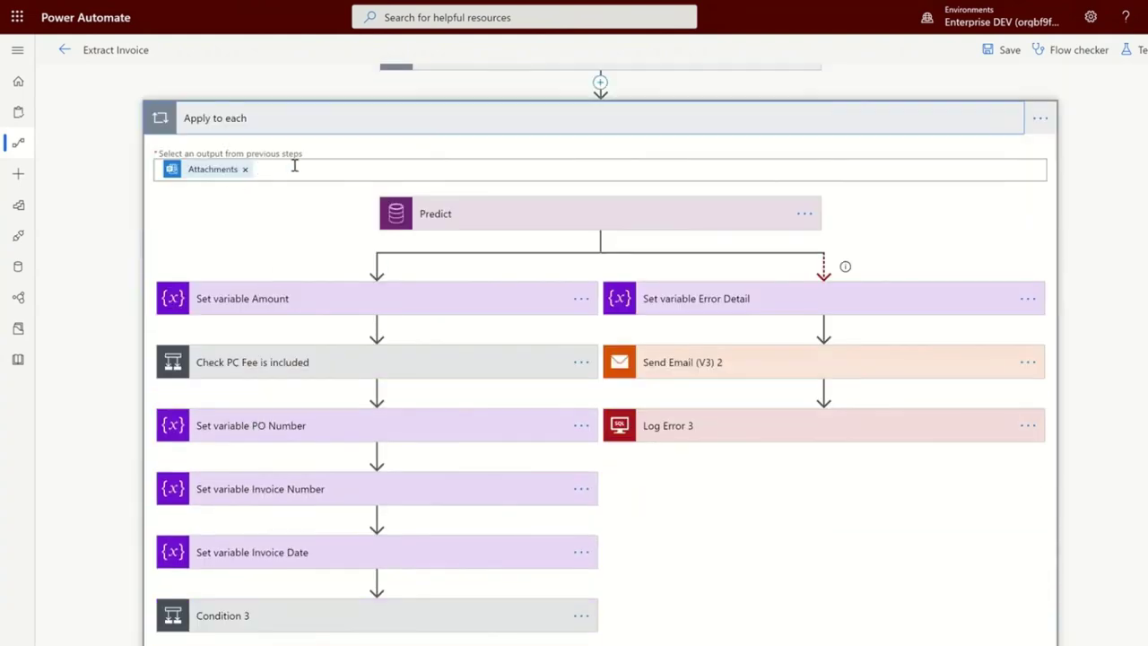
click(601, 212)
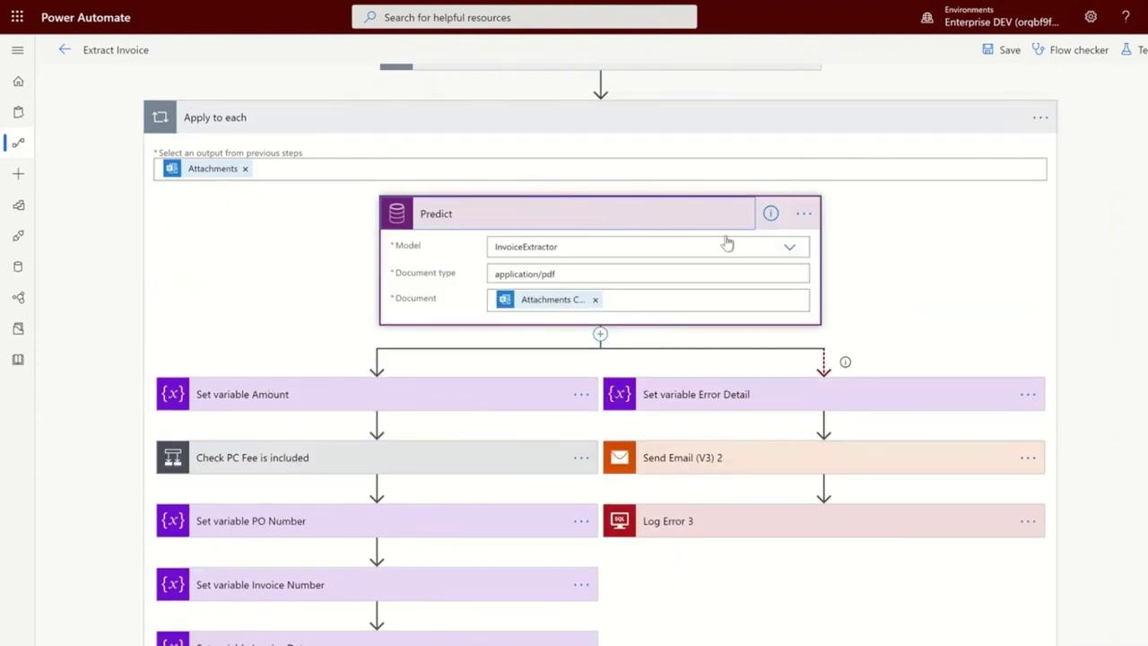
click(789, 249)
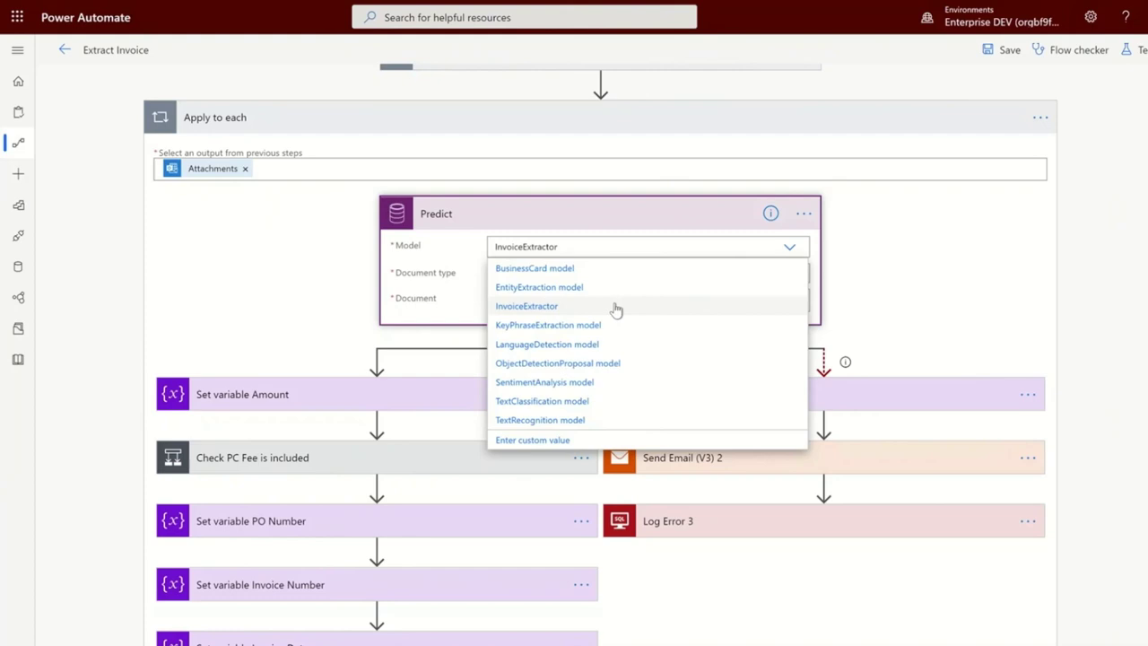
click(835, 266)
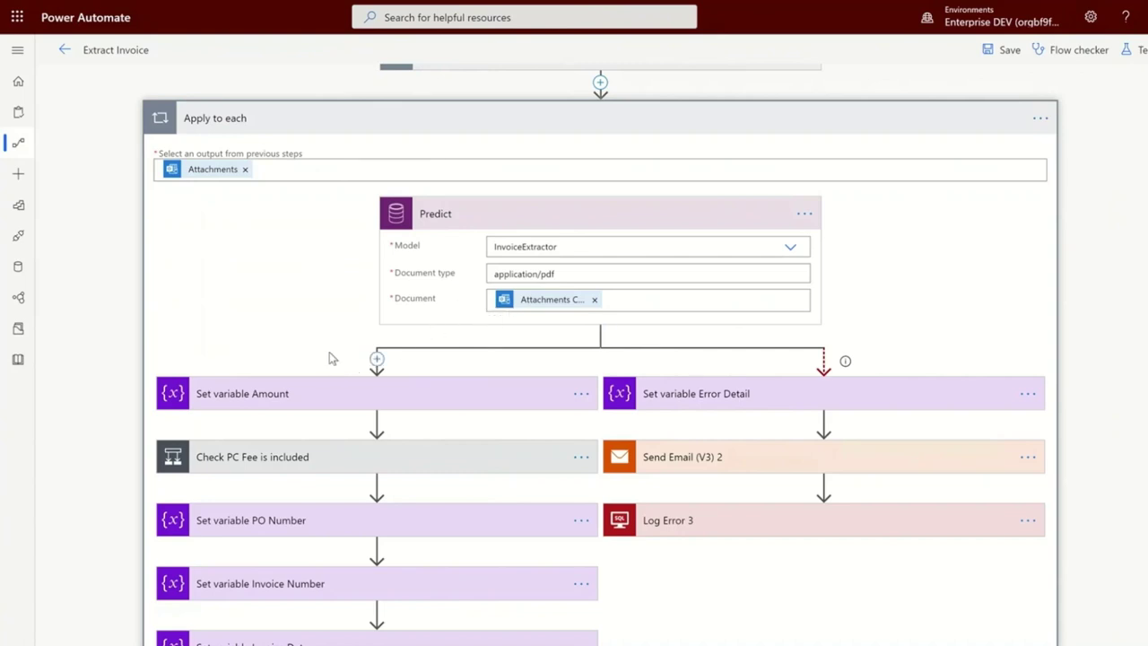
Examine the Set variable Amount action and the Check PC Fee is included condition below Predict
scroll(330, 358, down, 2)
click(371, 231)
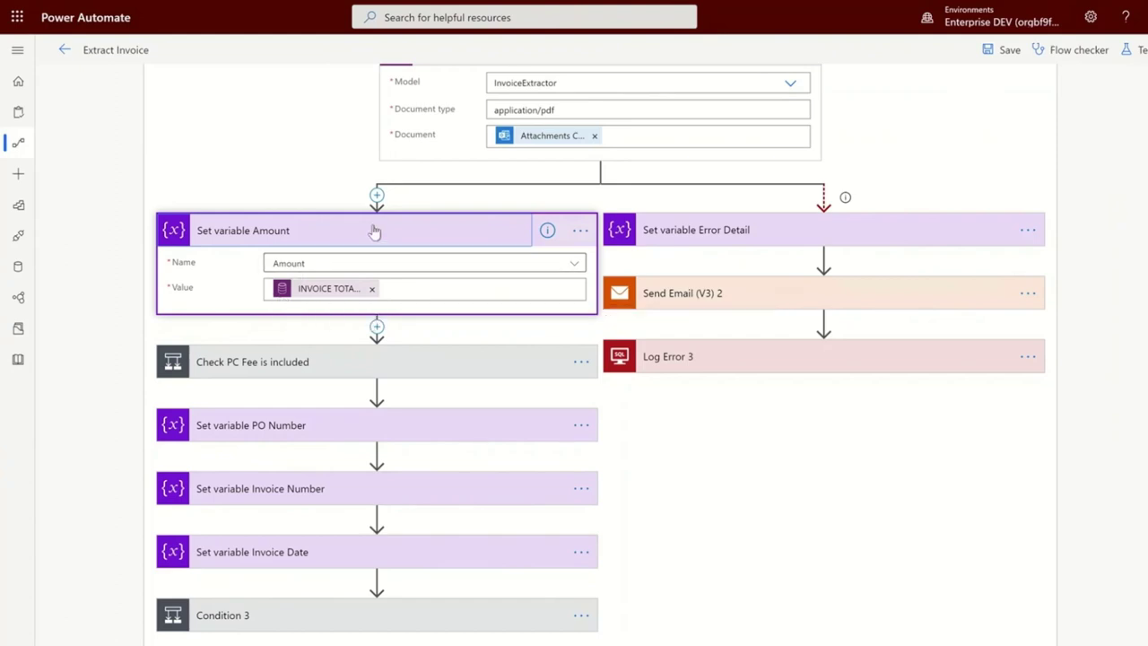
click(374, 232)
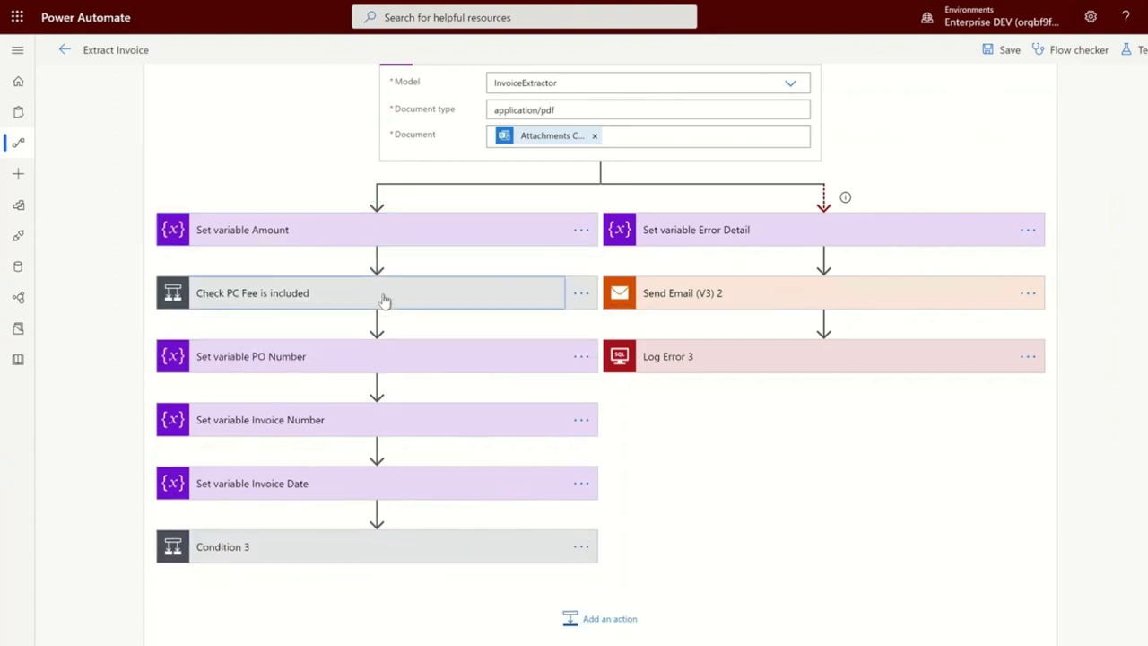
click(383, 299)
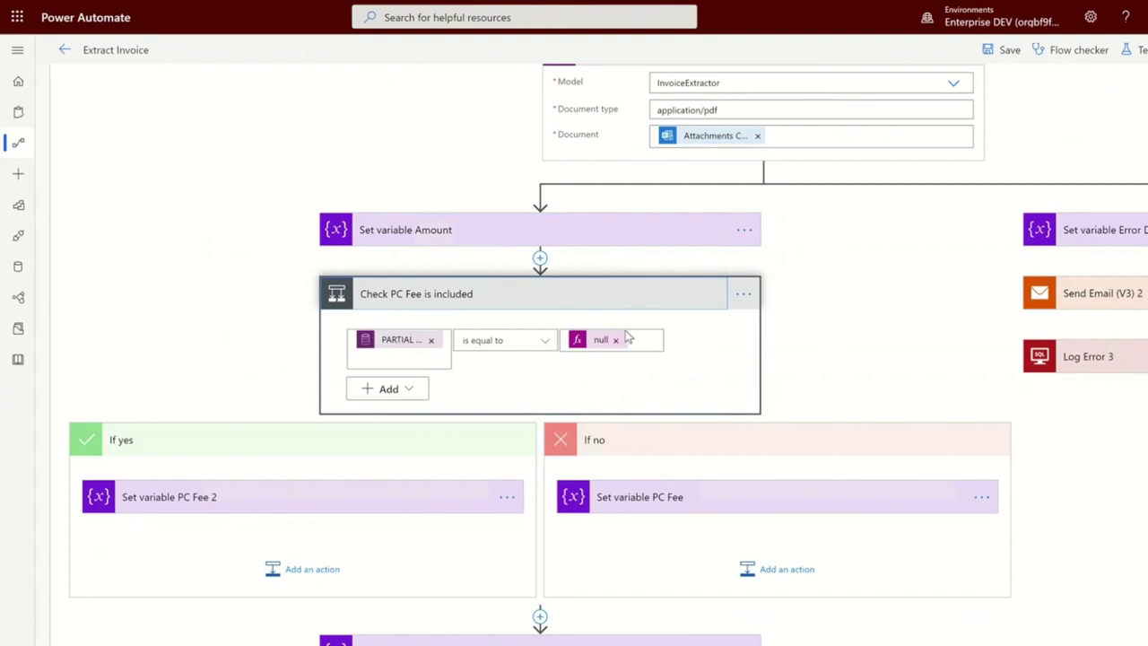
click(550, 297)
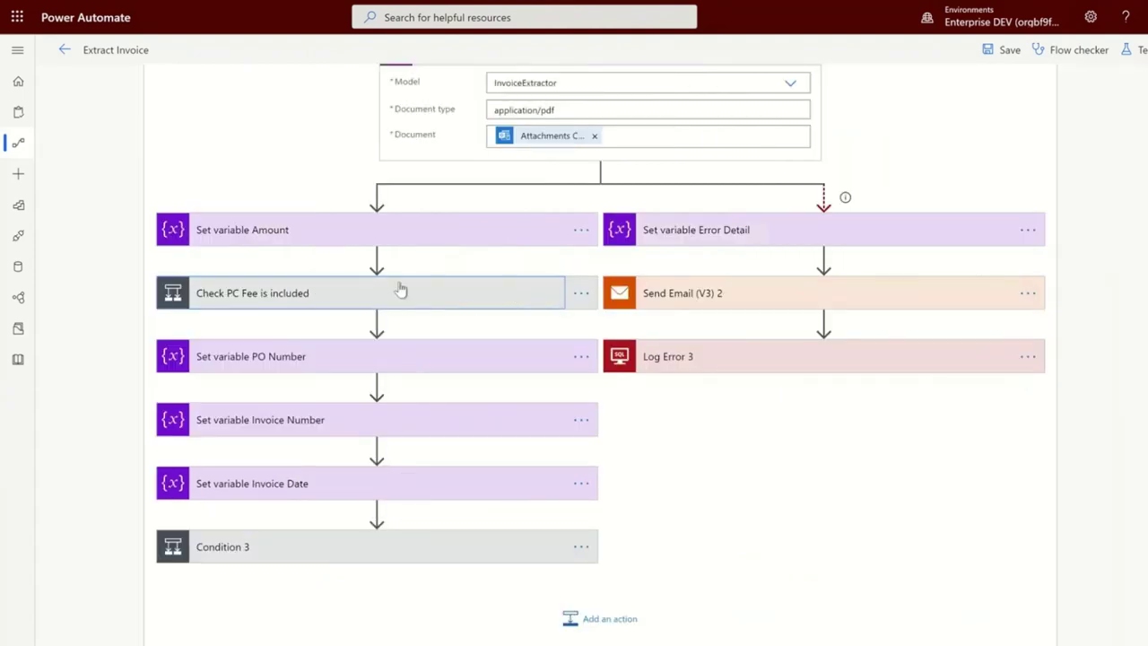
Examine the Set variable Error Detail action in the failure branch after Predict
mouse_move(824, 208)
click(846, 197)
click(828, 232)
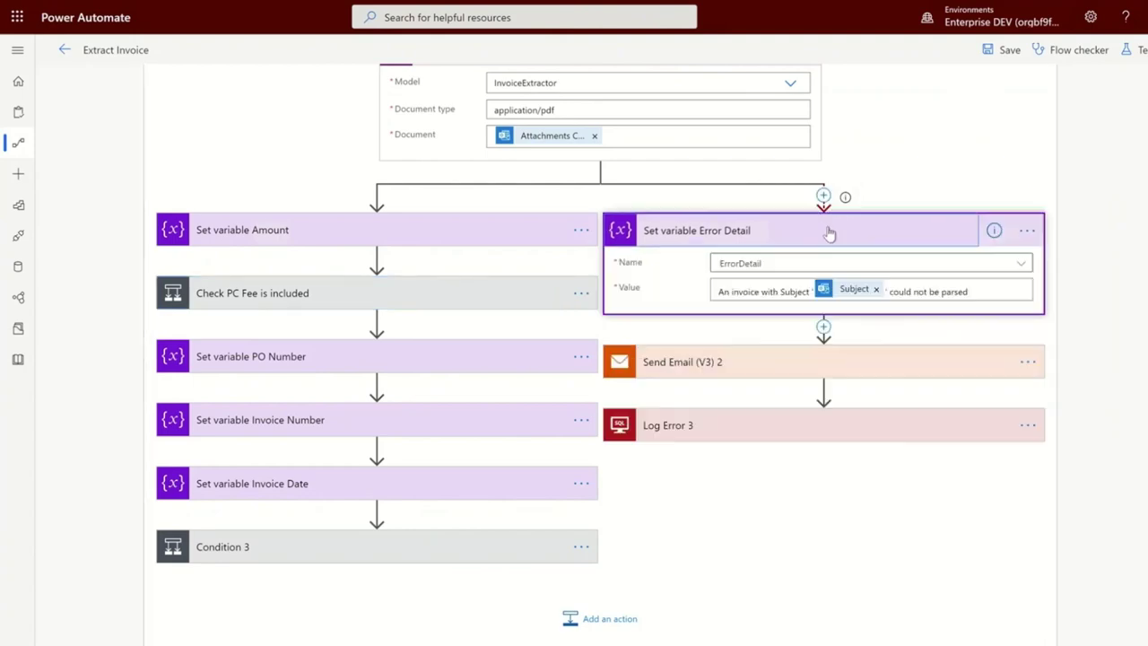
click(830, 233)
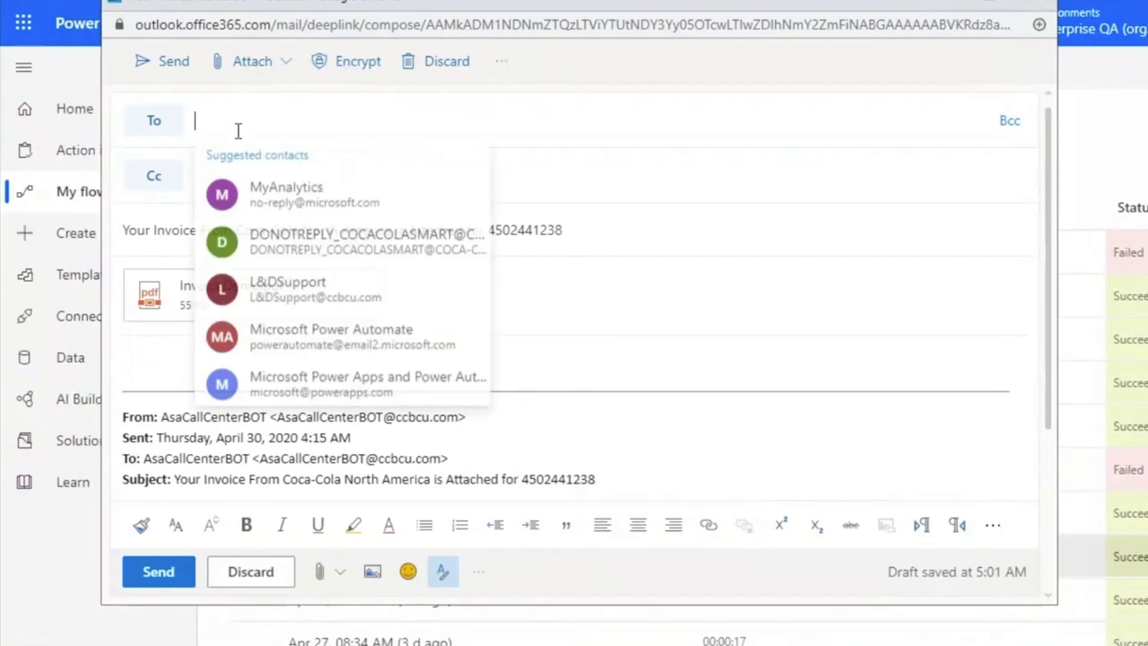
Address the invoice email with InvoiceDemo.pdf attached to the call center bot mailbox and send it
click(238, 131)
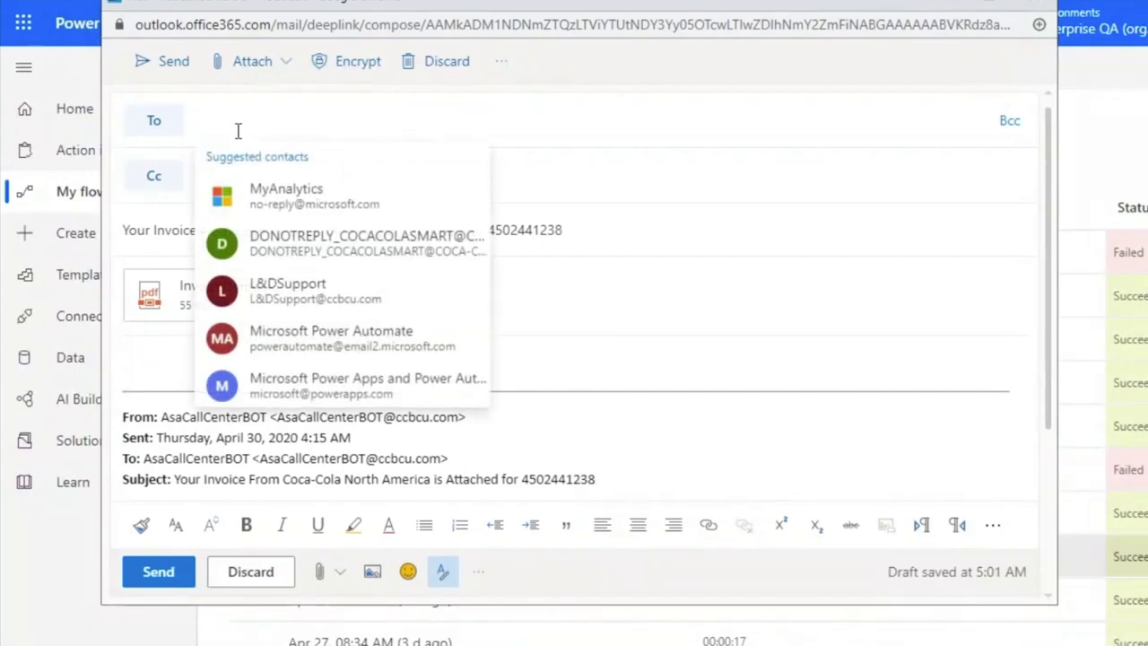
text(asa)
click(278, 163)
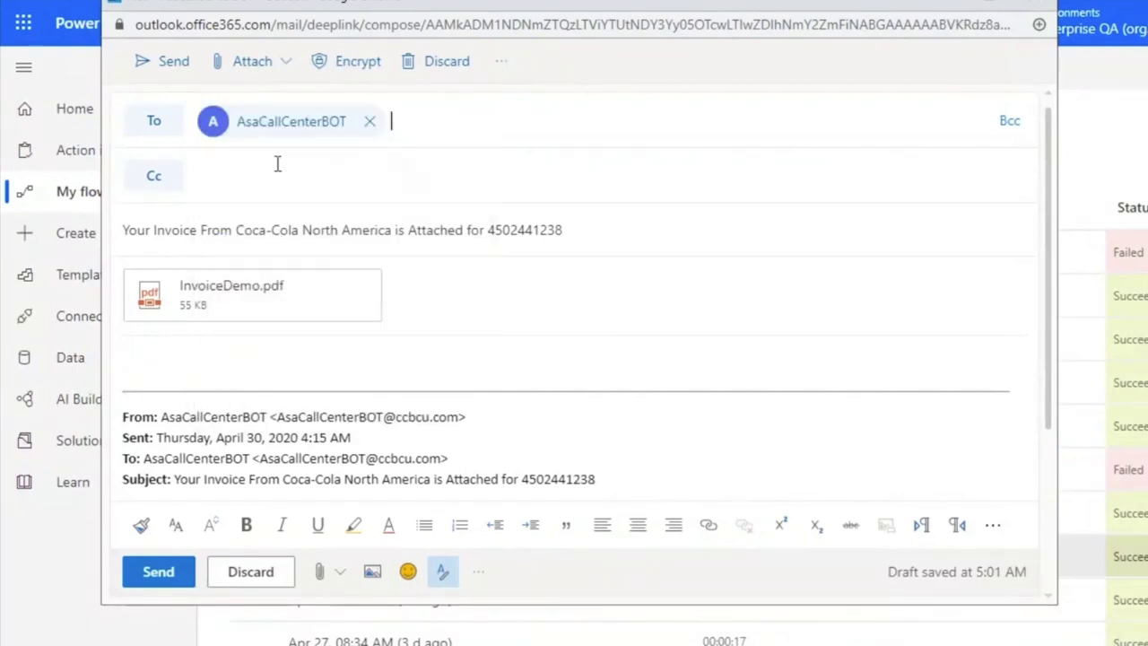
click(163, 62)
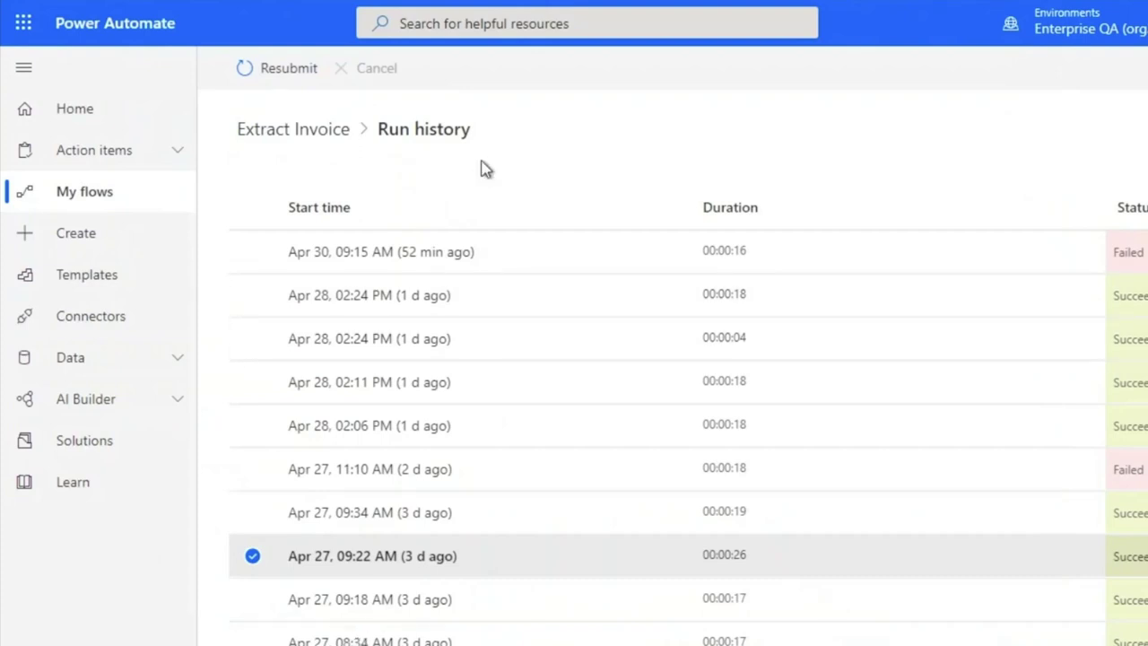
Refresh the Extract Invoice run history, open the newest run and examine the Predict action's inputs and outputs
key(F5)
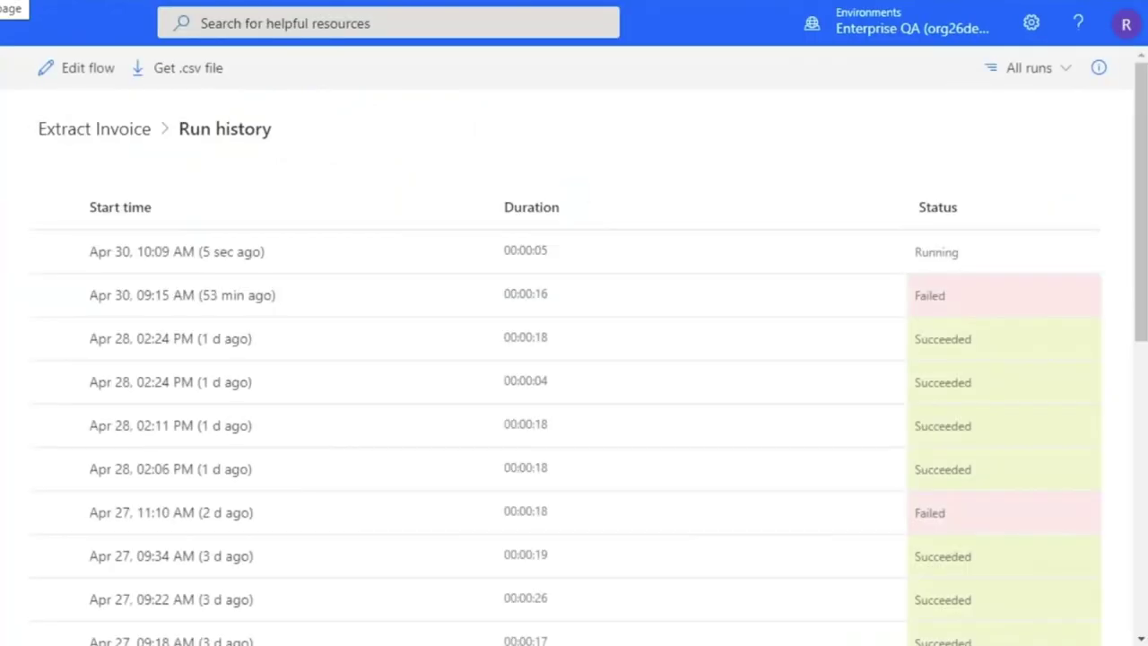
click(142, 254)
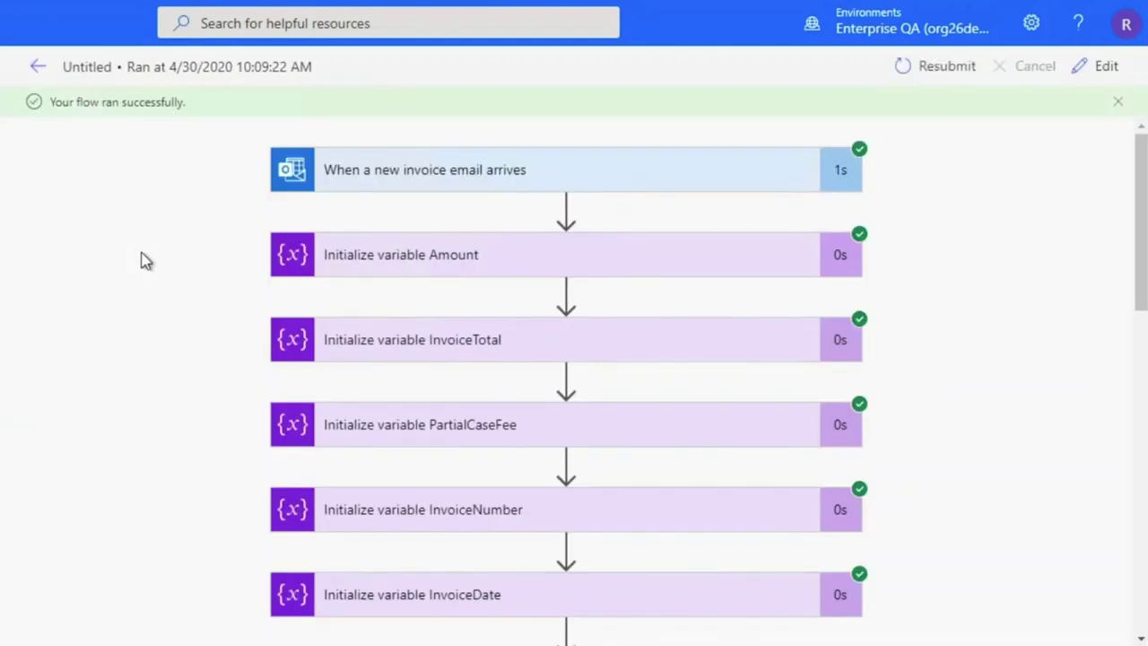
scroll(141, 259, down, 2)
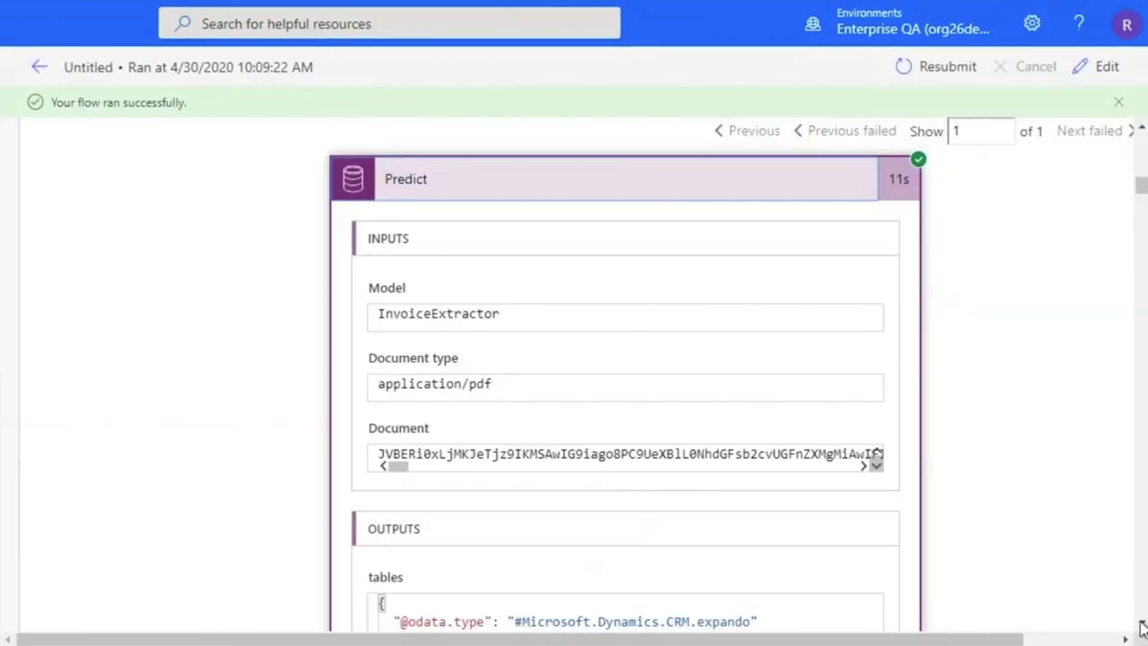
scroll(1142, 628, down, 5)
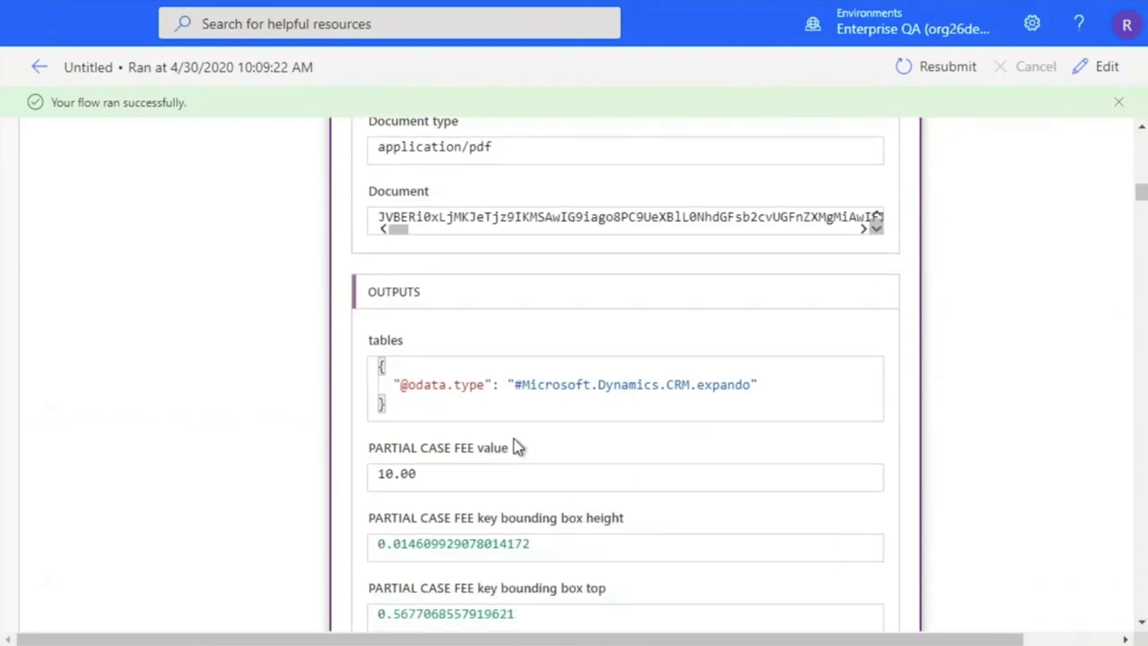
scroll(1142, 626, down, 2)
scroll(1142, 626, down, 5)
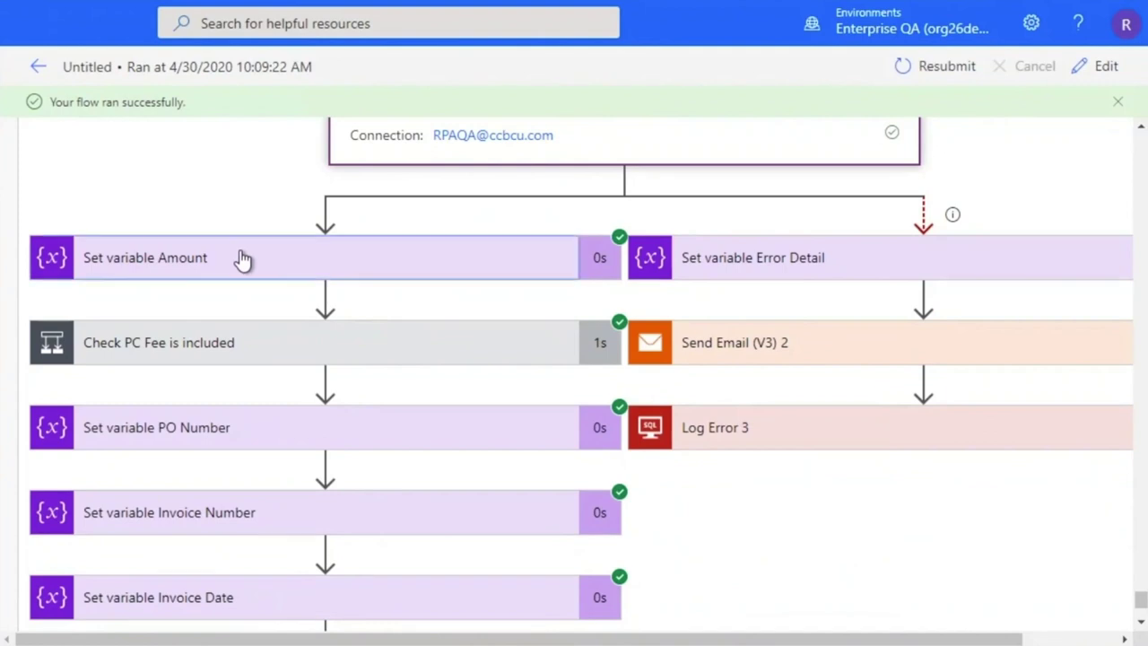
Examine the run details of the Set variable Amount and Set variable PO Number actions
click(239, 258)
scroll(251, 529, down, 2)
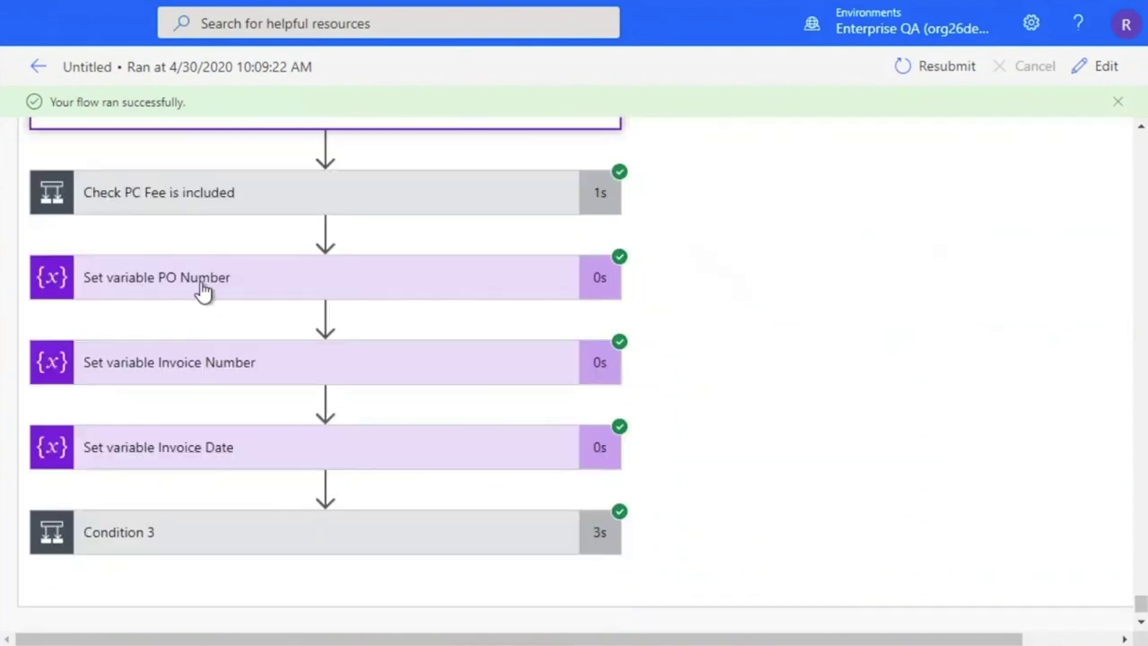
click(203, 289)
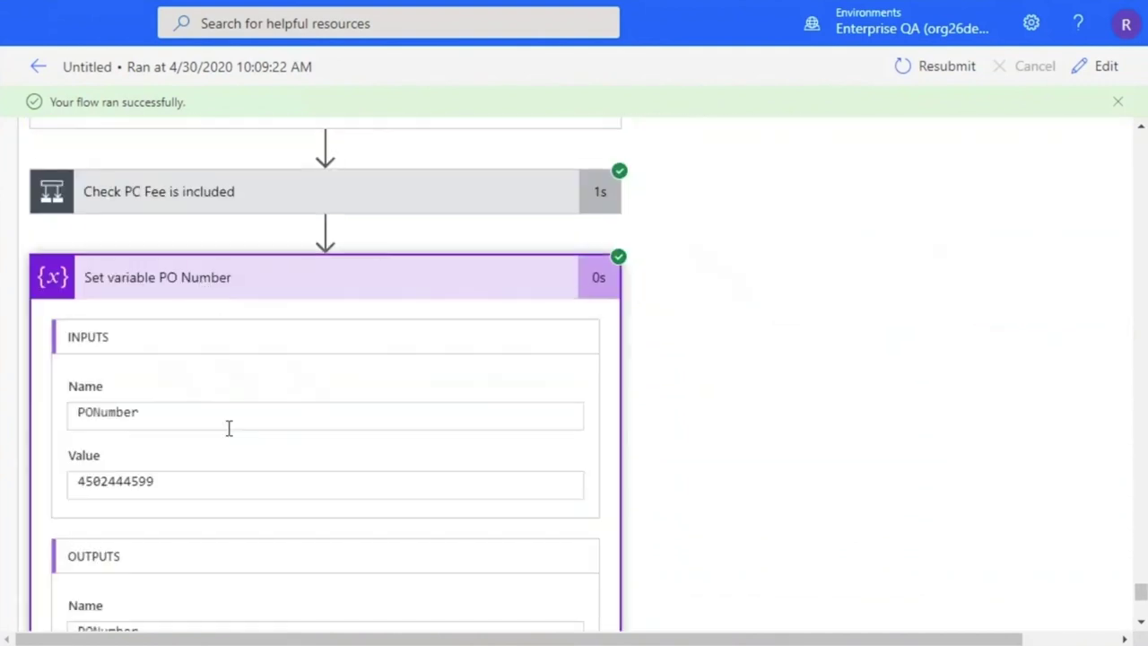
scroll(228, 427, down, 3)
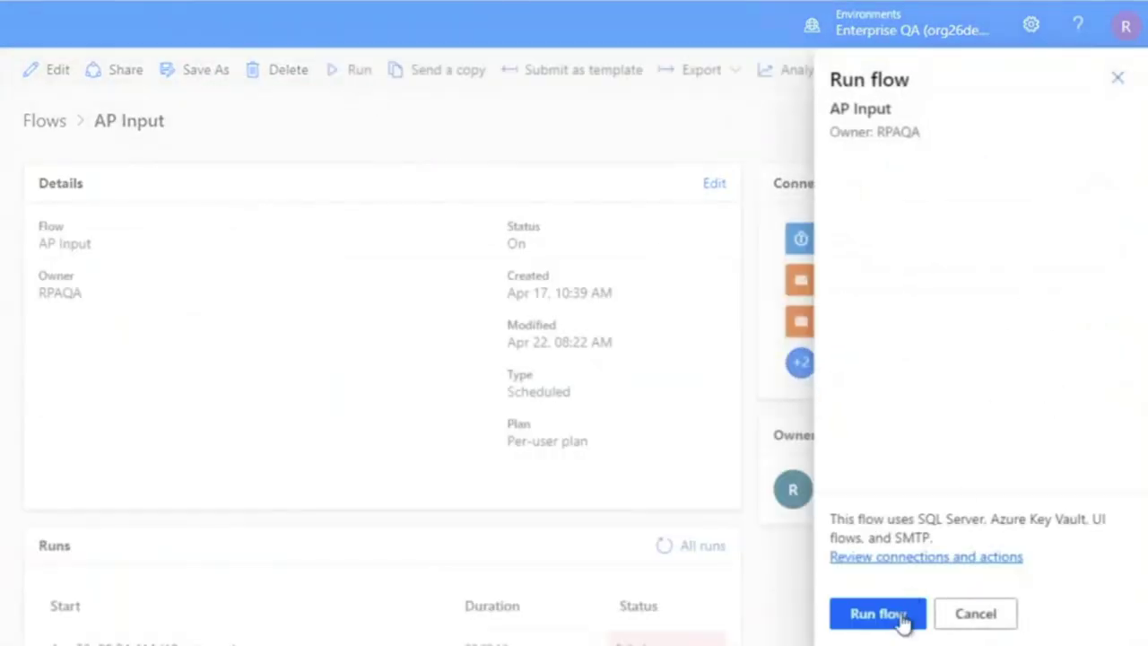
Run the AP Input flow and close the run confirmation
click(878, 616)
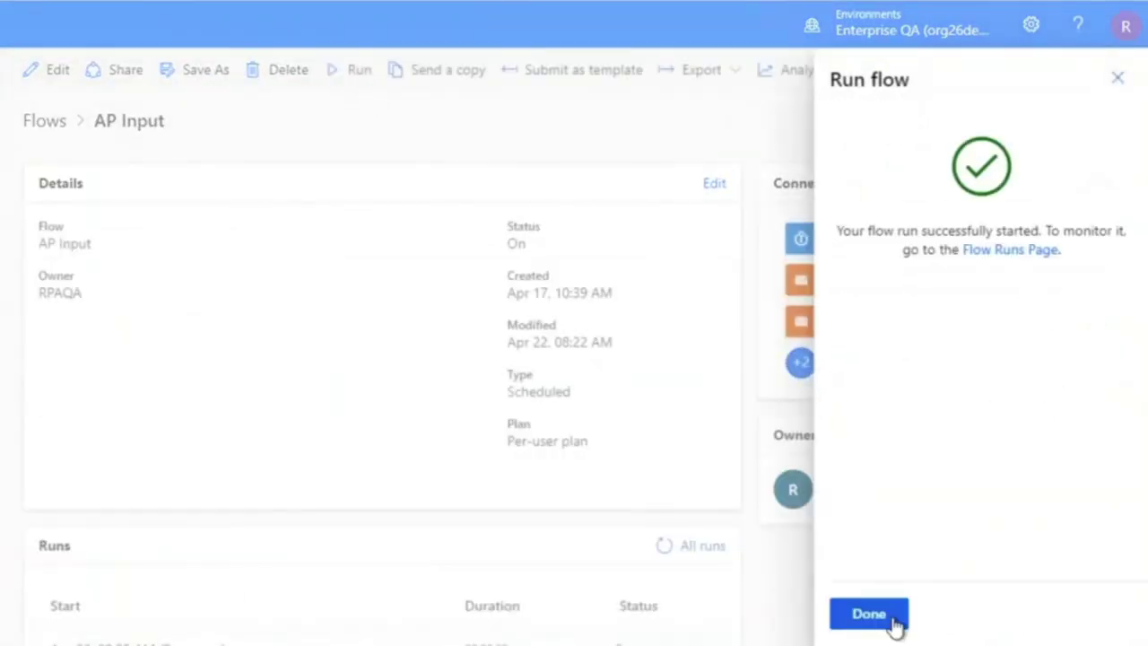
click(894, 617)
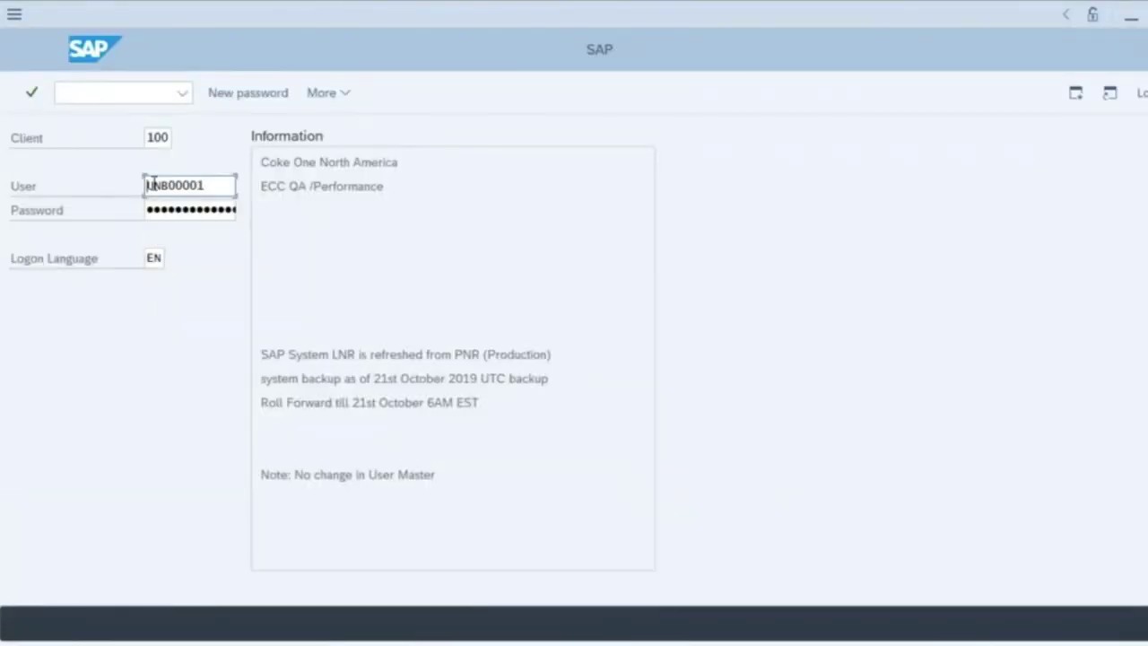
Log on to SAP and open incoming invoice entry with transaction MIRO for company code 4100
click(150, 208)
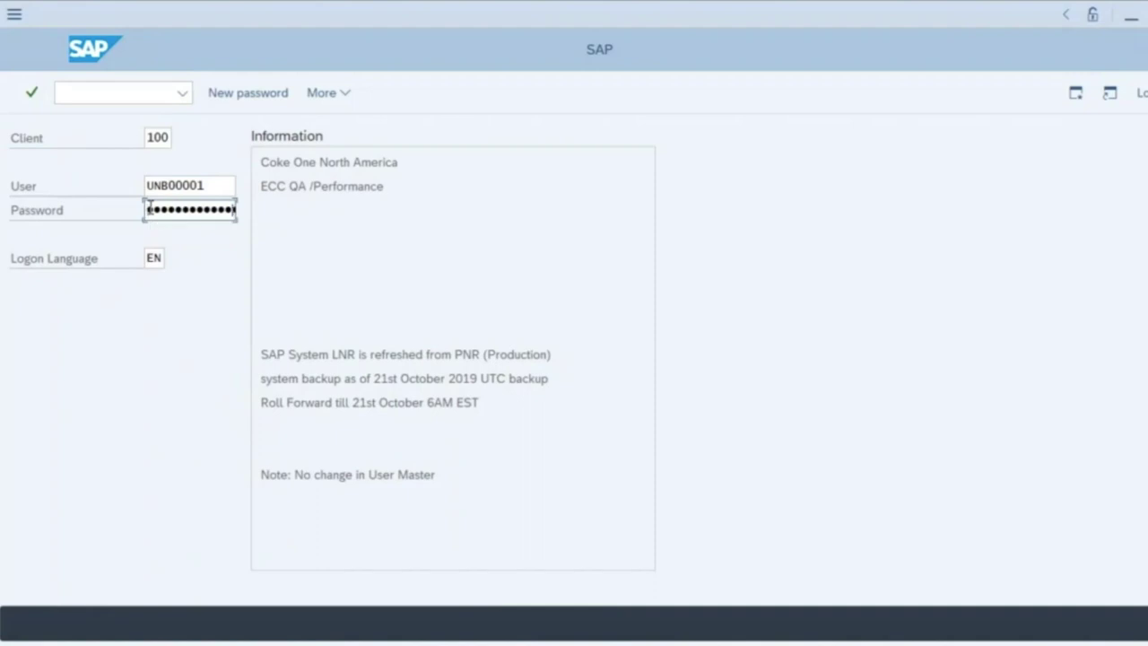
click(32, 93)
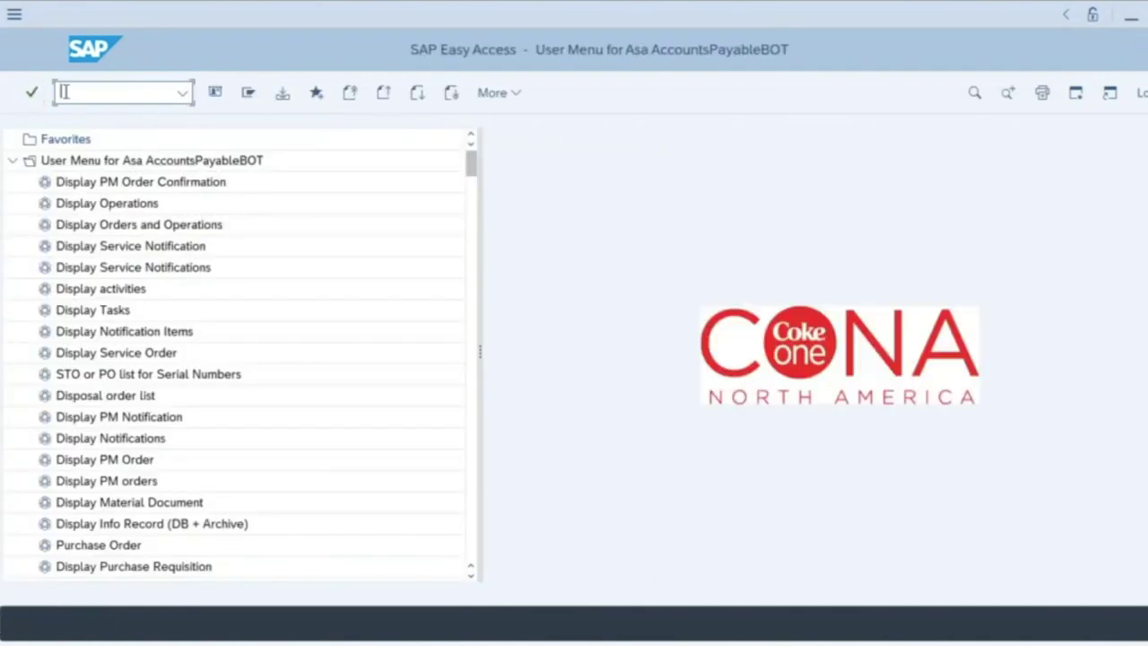
text(MIRO)
key(Return)
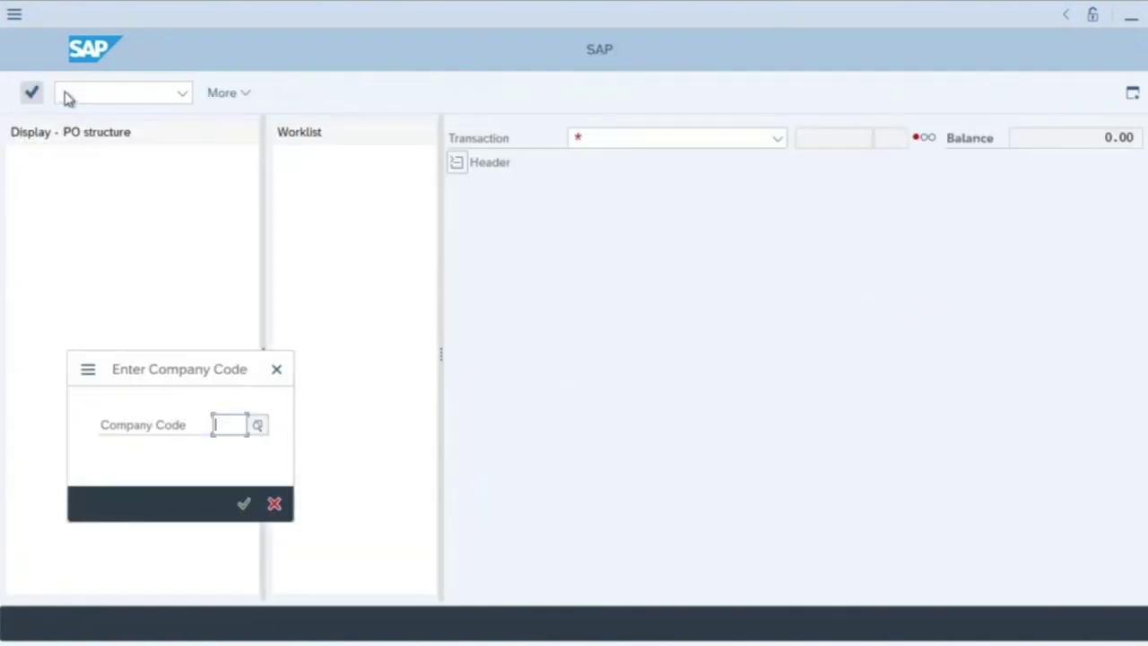
text(4100)
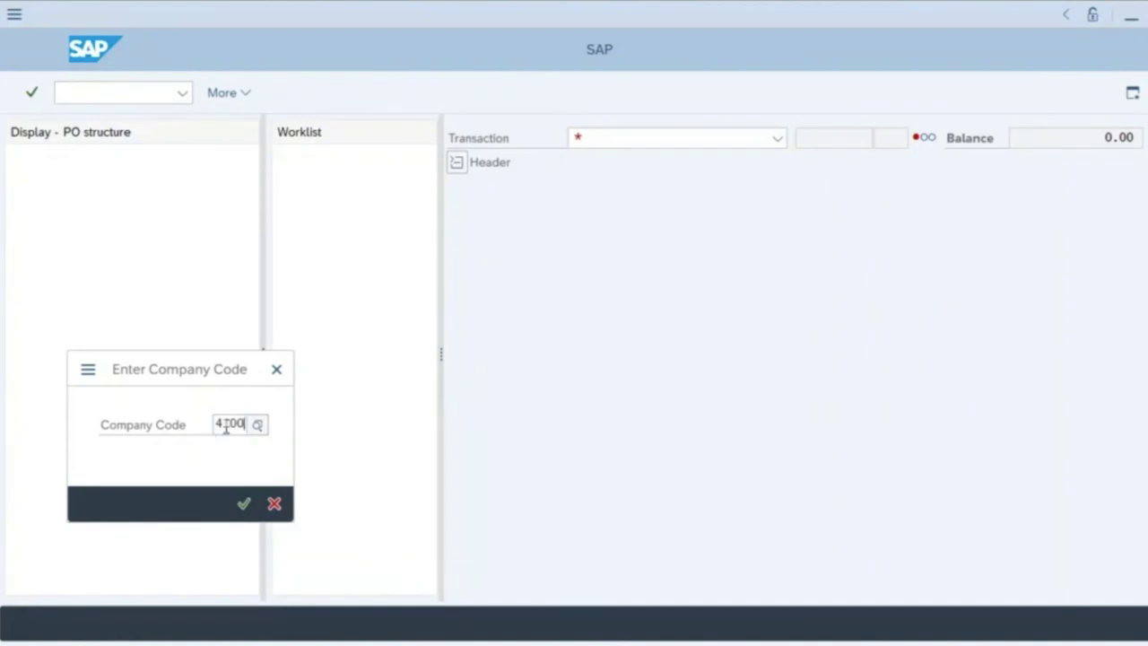
key(Return)
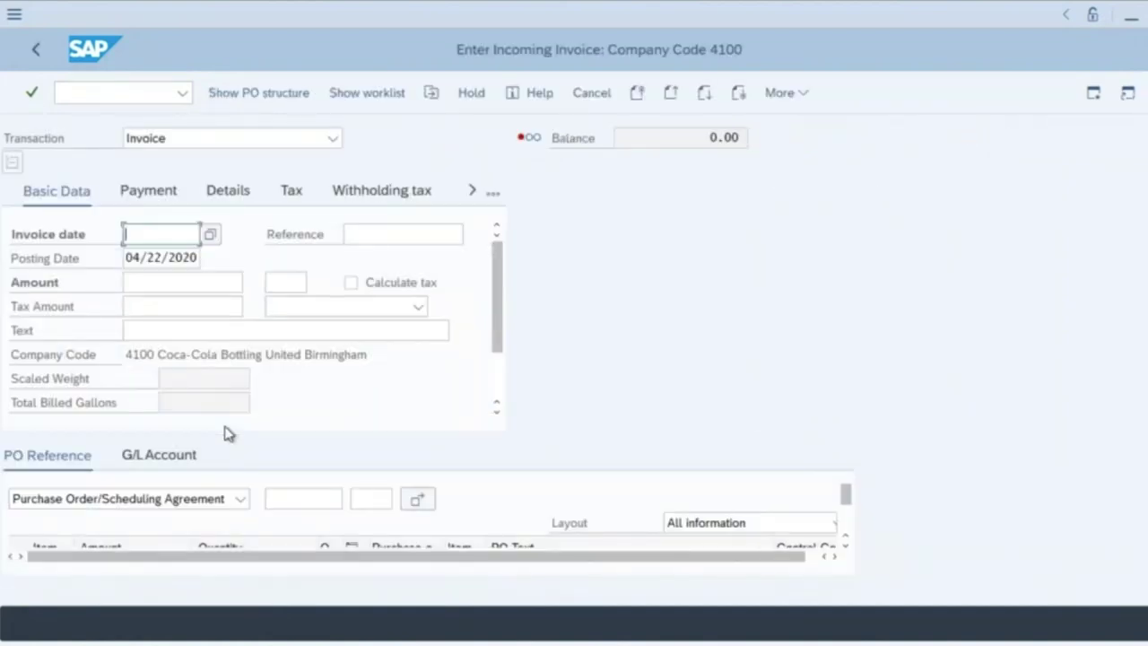
Fill in the invoice's basic data with invoice date 04/15/2020, reference 75198273 and amount 6.56
text(04/15/2020)
click(351, 234)
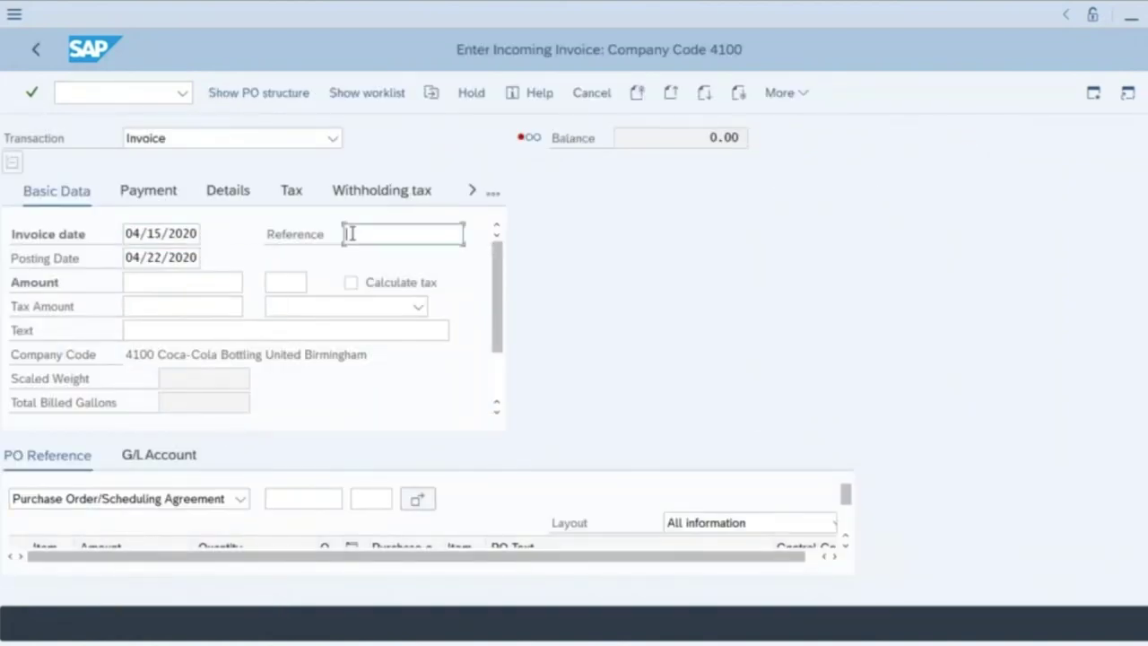
text(75198273)
click(129, 282)
text(6.56)
Enter the purchase order number as the invoice's PO reference and post the invoice
click(272, 500)
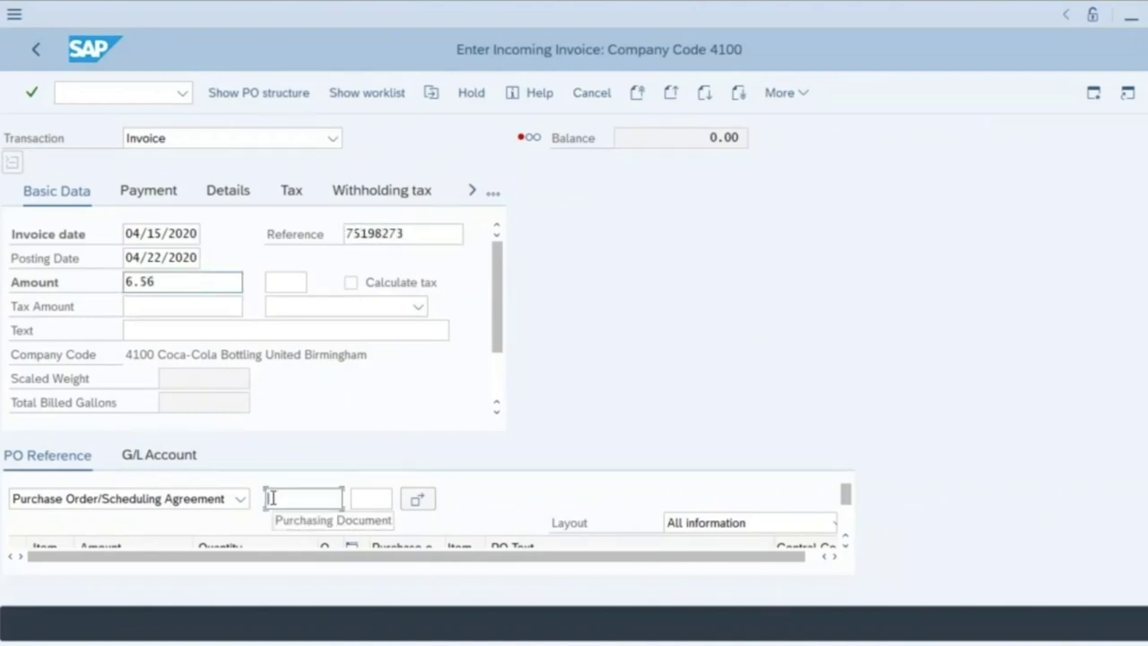
text(4502495227)
key(Return)
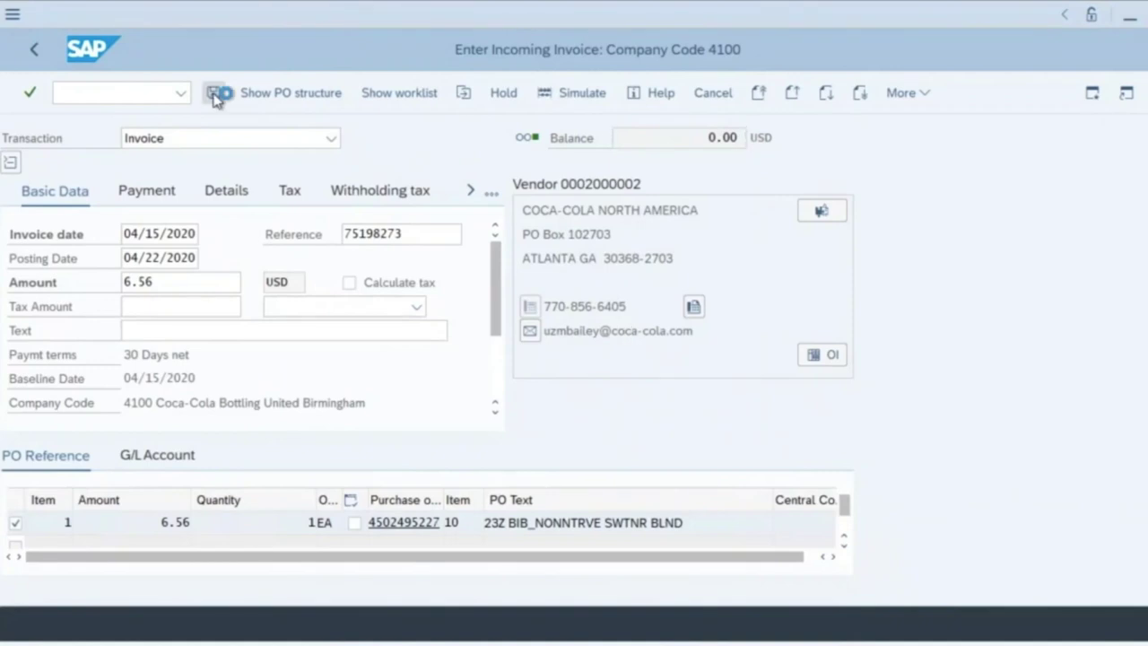
key(ctrl+s)
Copy the document creation message from the SAP status bar and paste it into a maximized Notepad window
triple_click(146, 626)
key(ctrl+c)
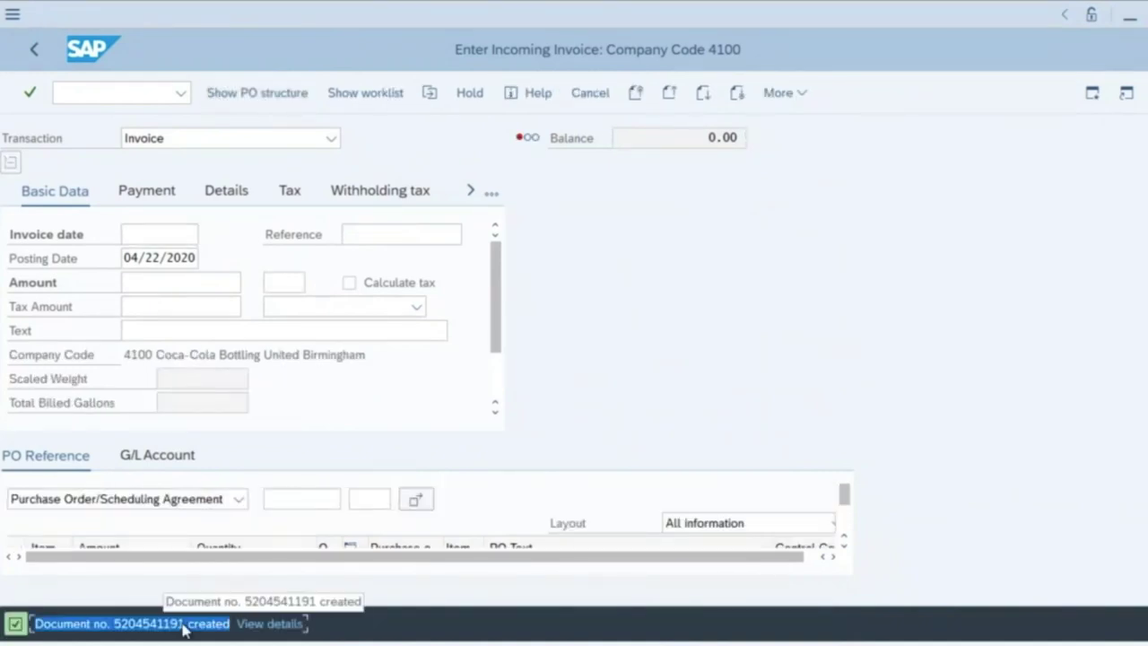
key(alt+Tab)
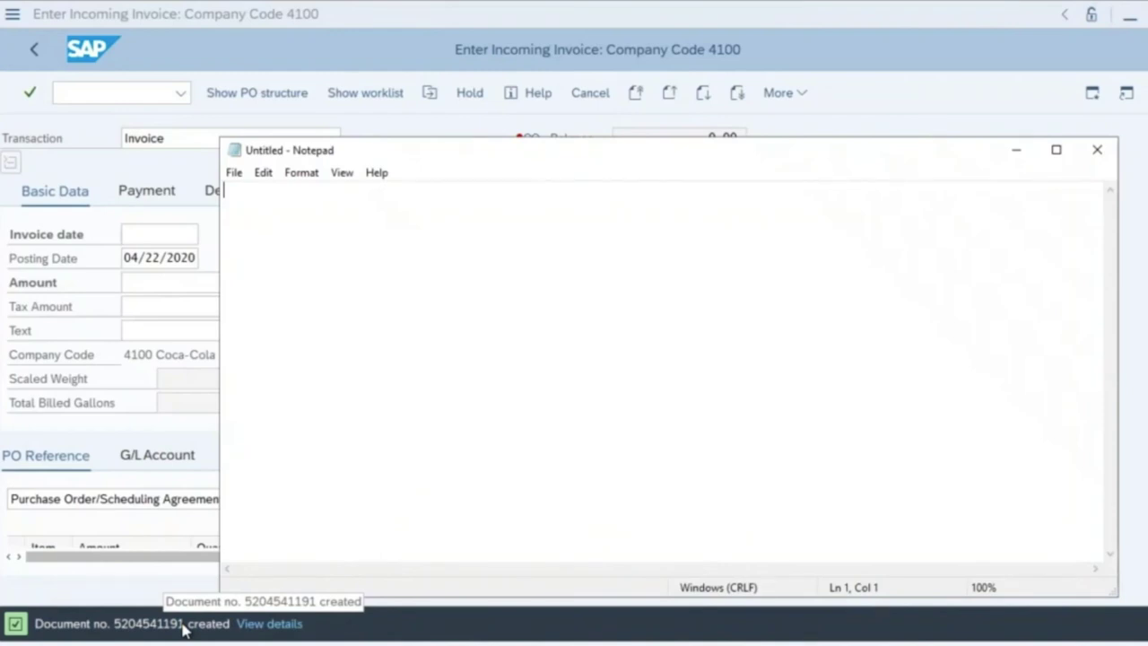
click(1056, 150)
key(ctrl+v)
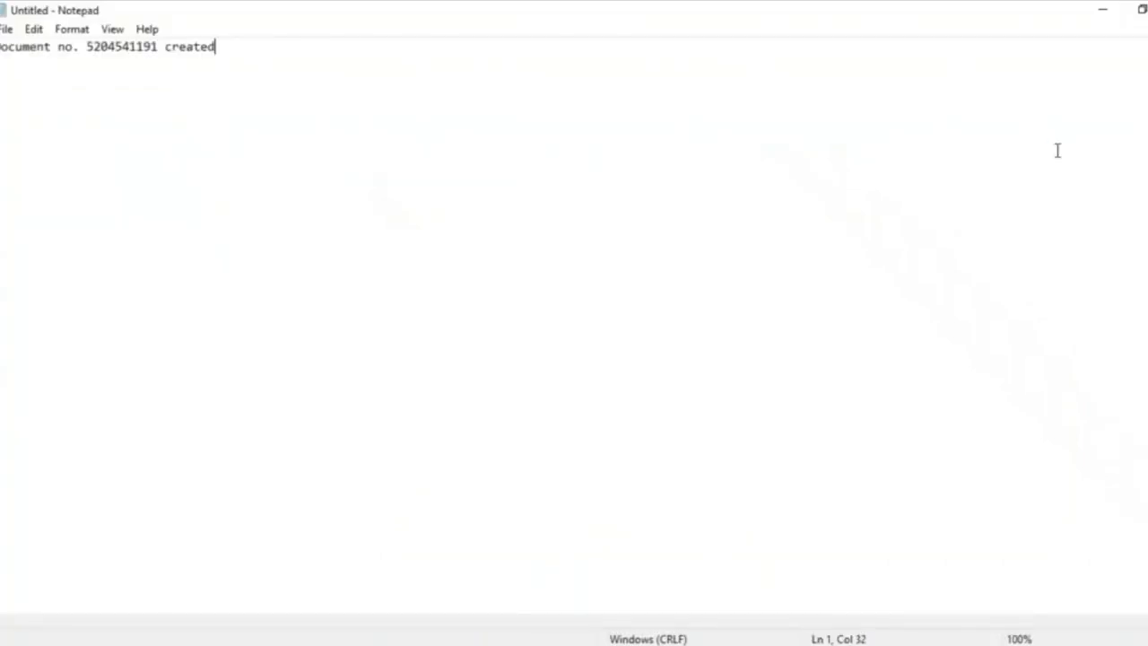
Close Notepad and the remaining application window
key(alt+F4)
click(628, 337)
key(alt+F4)
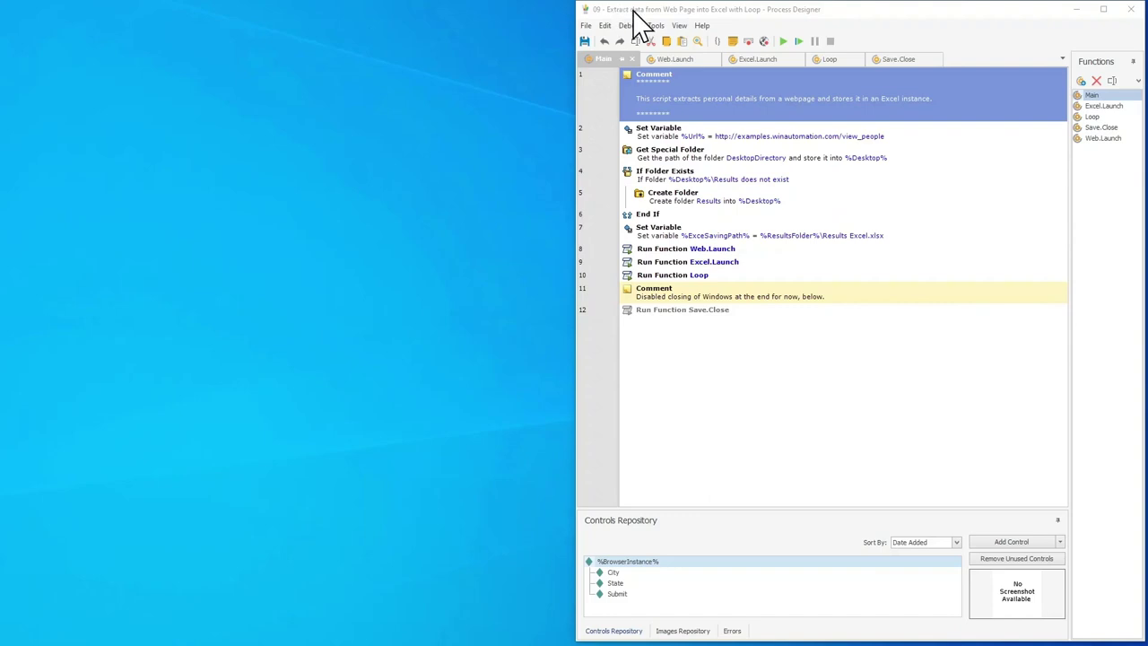
Switch to the web data extraction script in Process Designer and show its list of available actions
click(635, 13)
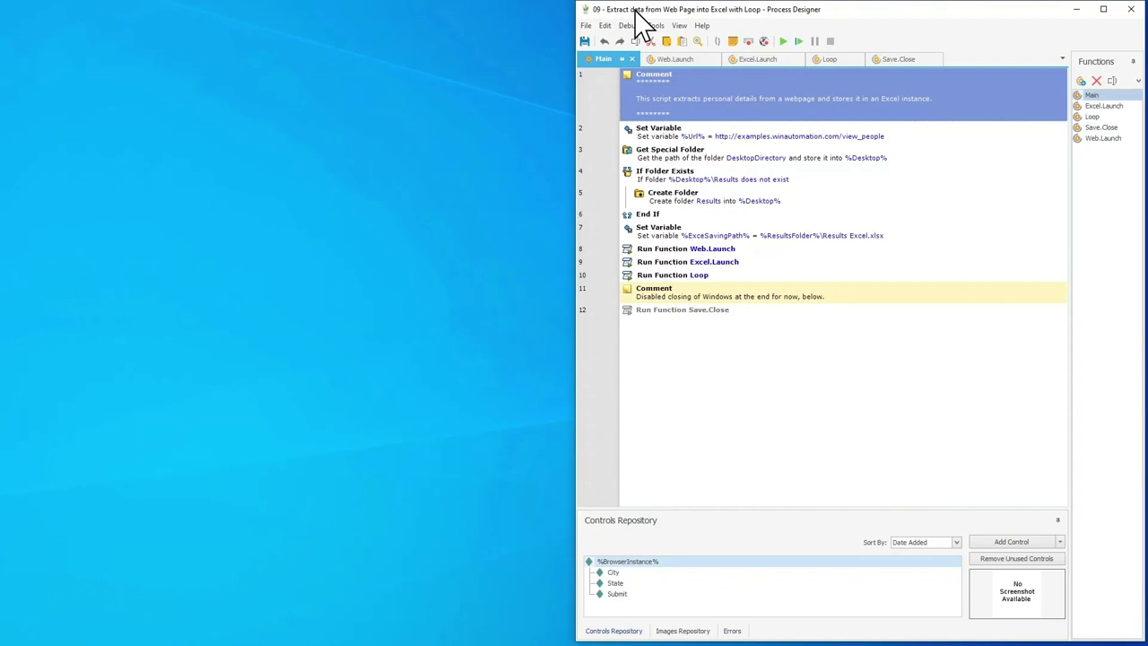
click(679, 26)
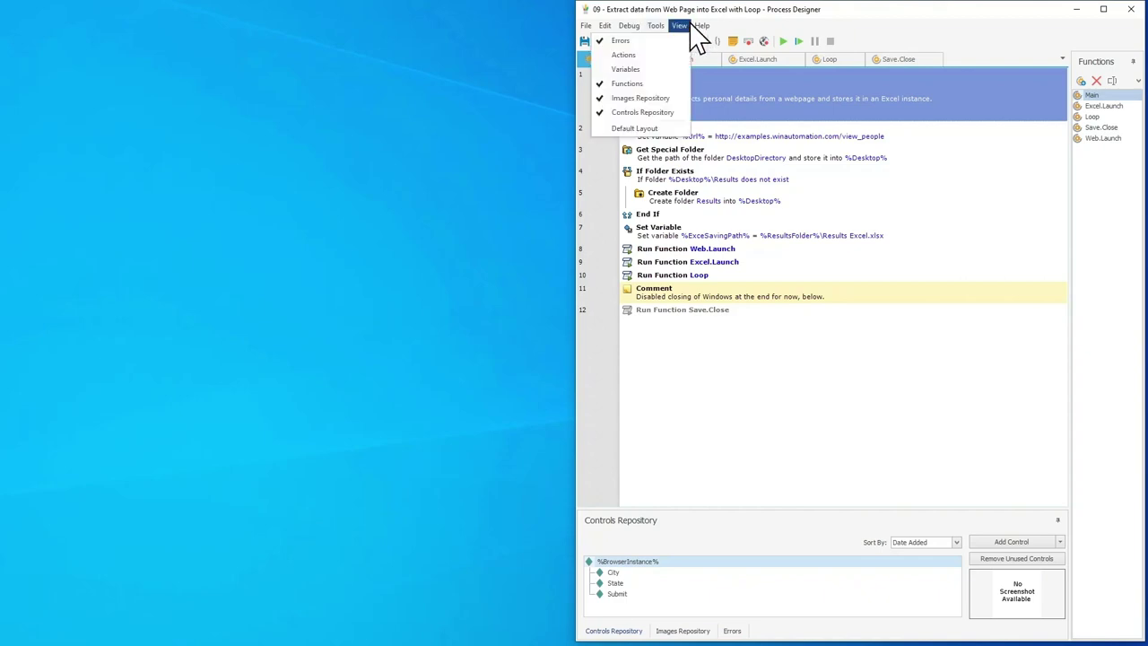
click(684, 54)
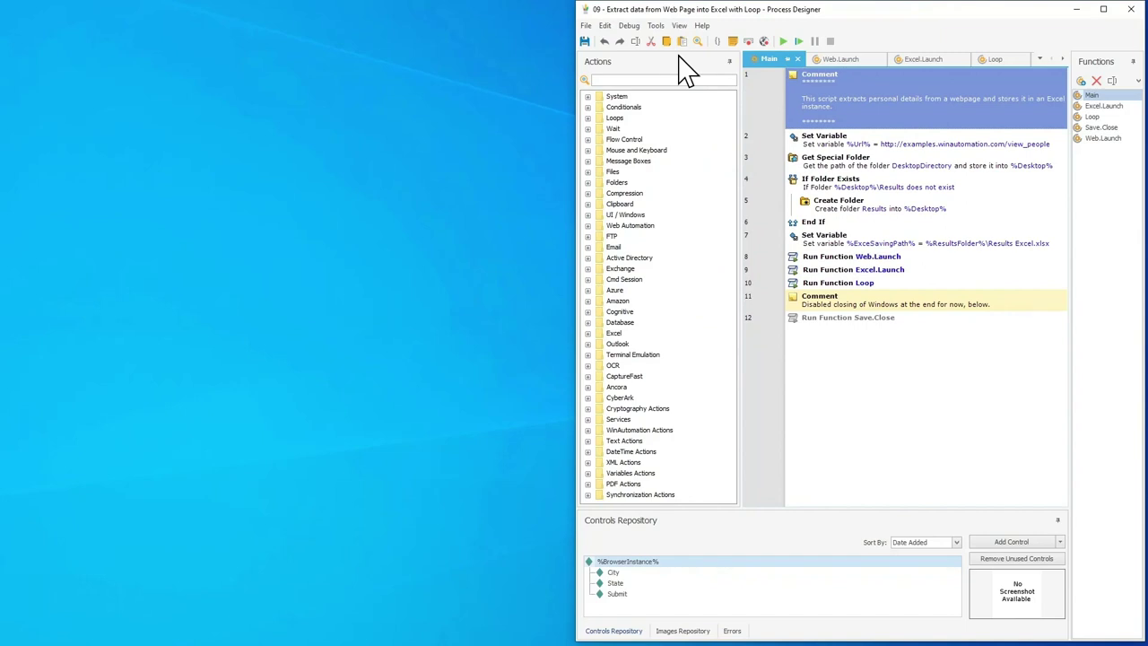
Examine the actions available in the System, Conditionals and Loops groups
click(589, 96)
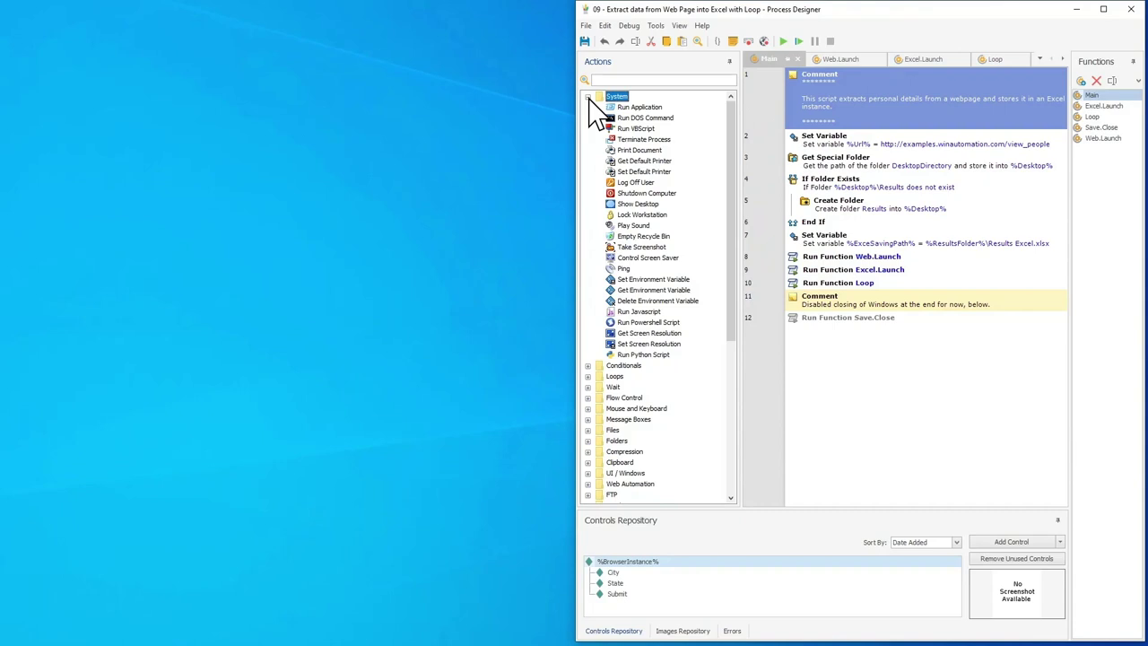
click(588, 96)
click(589, 107)
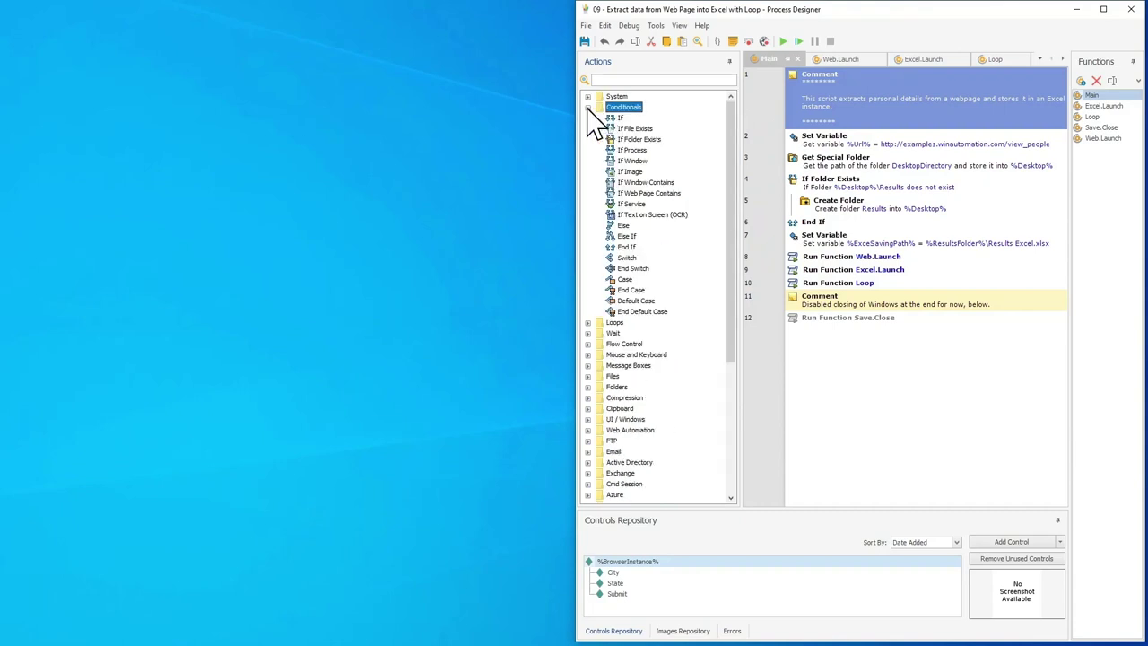
click(589, 107)
click(589, 118)
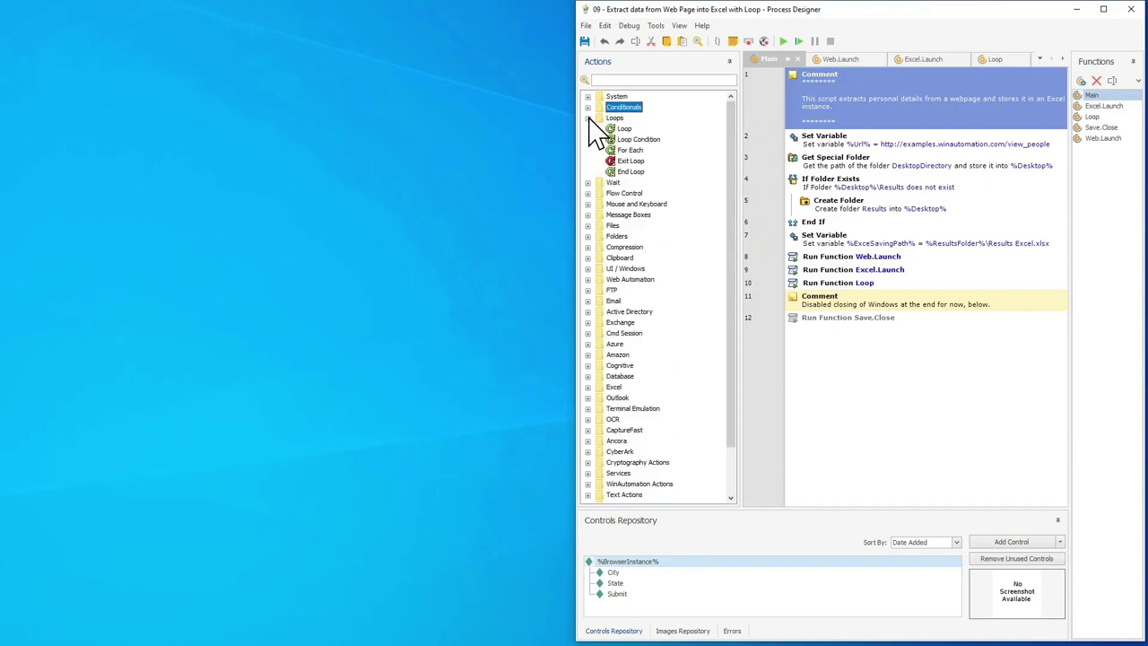
click(589, 119)
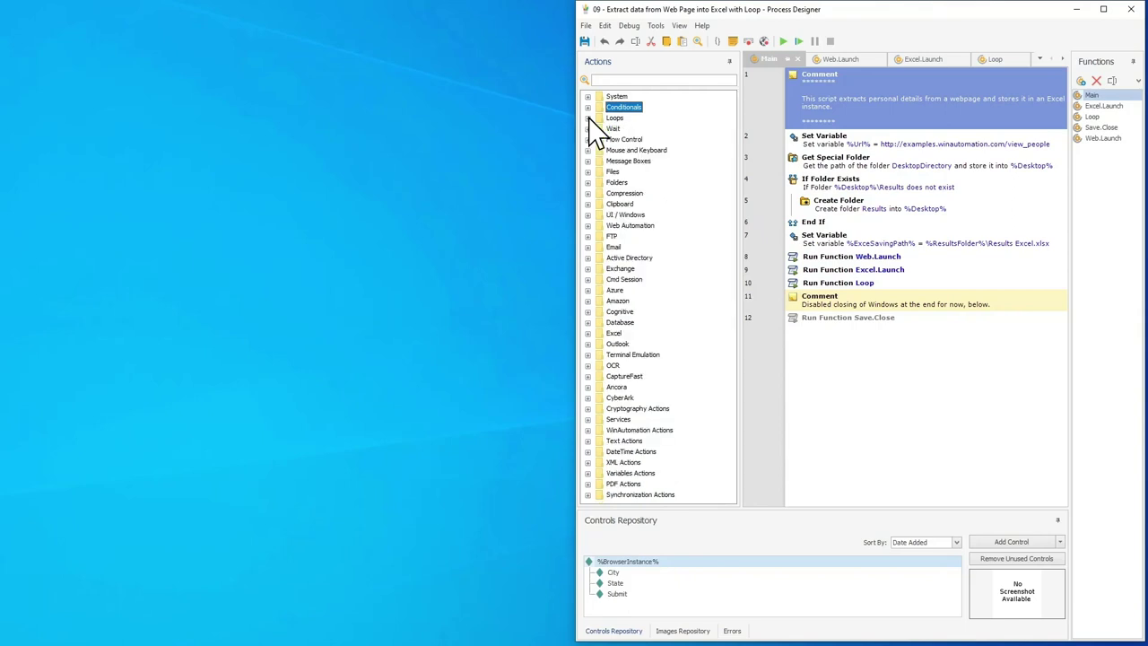
Add a Press Button on Web Page action before the data extraction in the Web.Launch function, targeting the Submit control
click(588, 226)
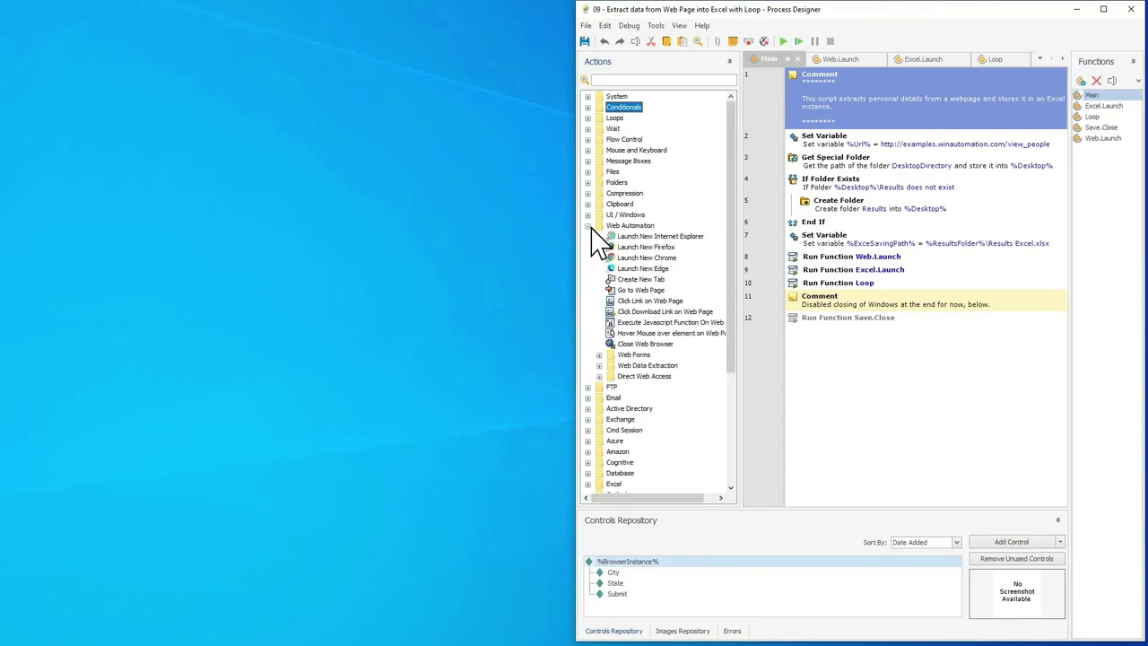
click(599, 355)
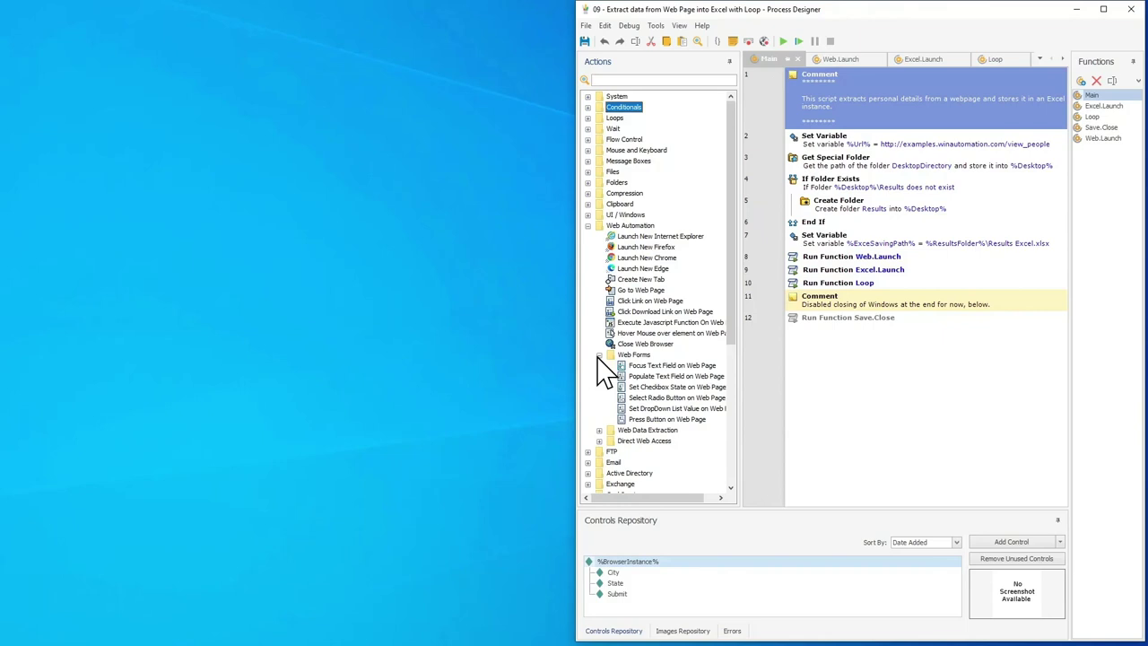
click(1104, 139)
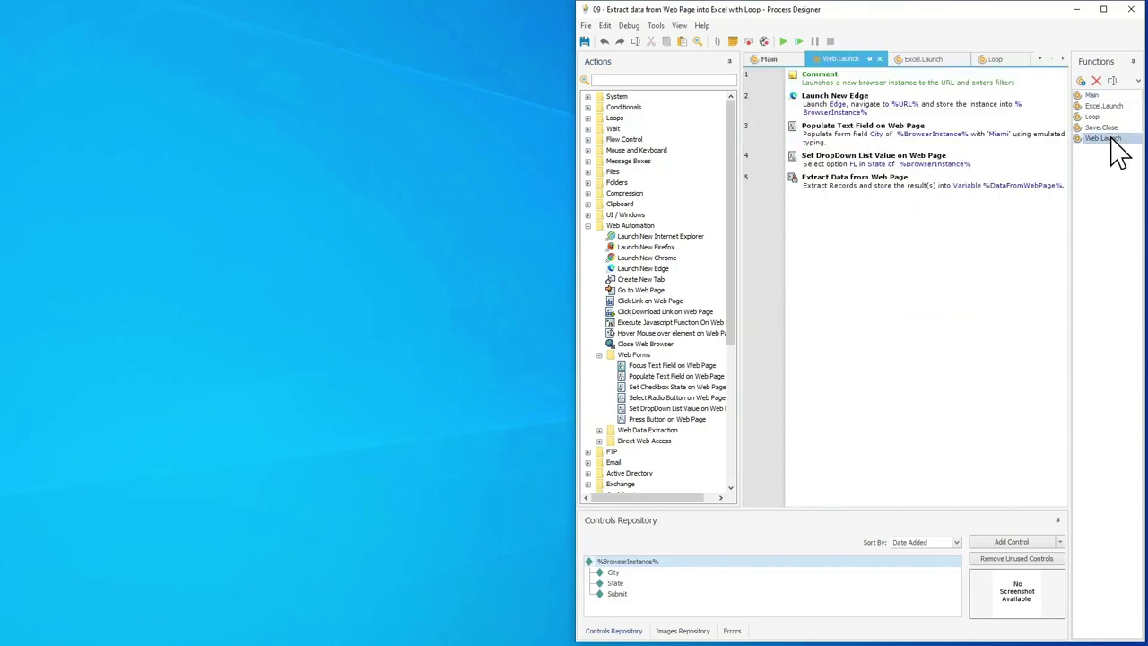
drag(682, 419, 910, 184)
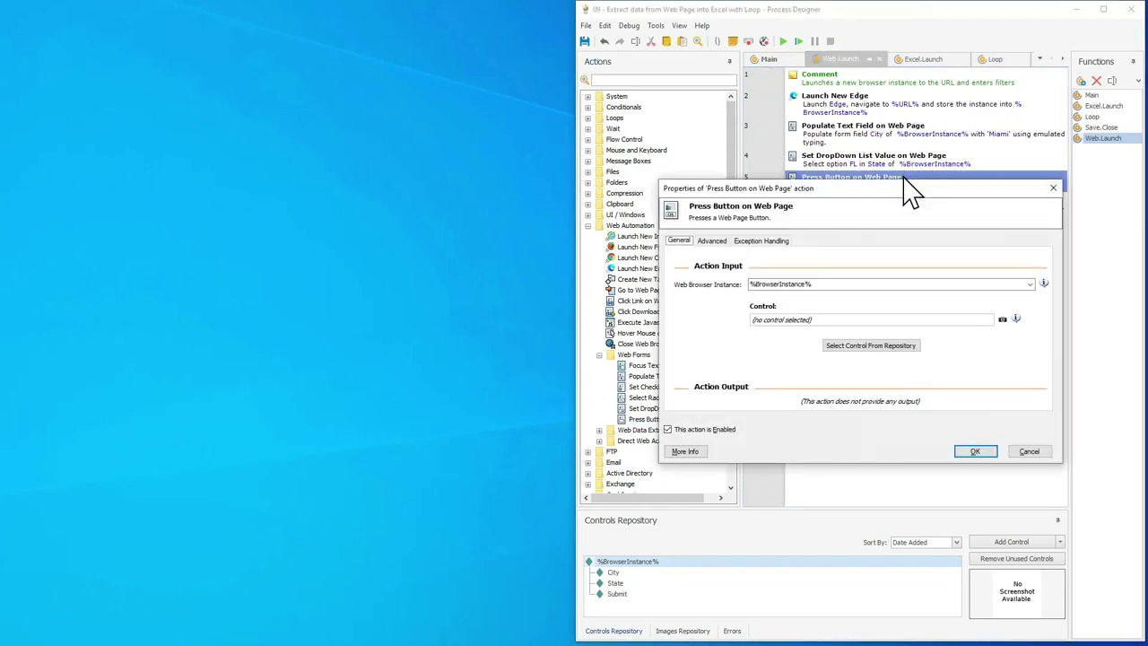
click(867, 346)
click(865, 419)
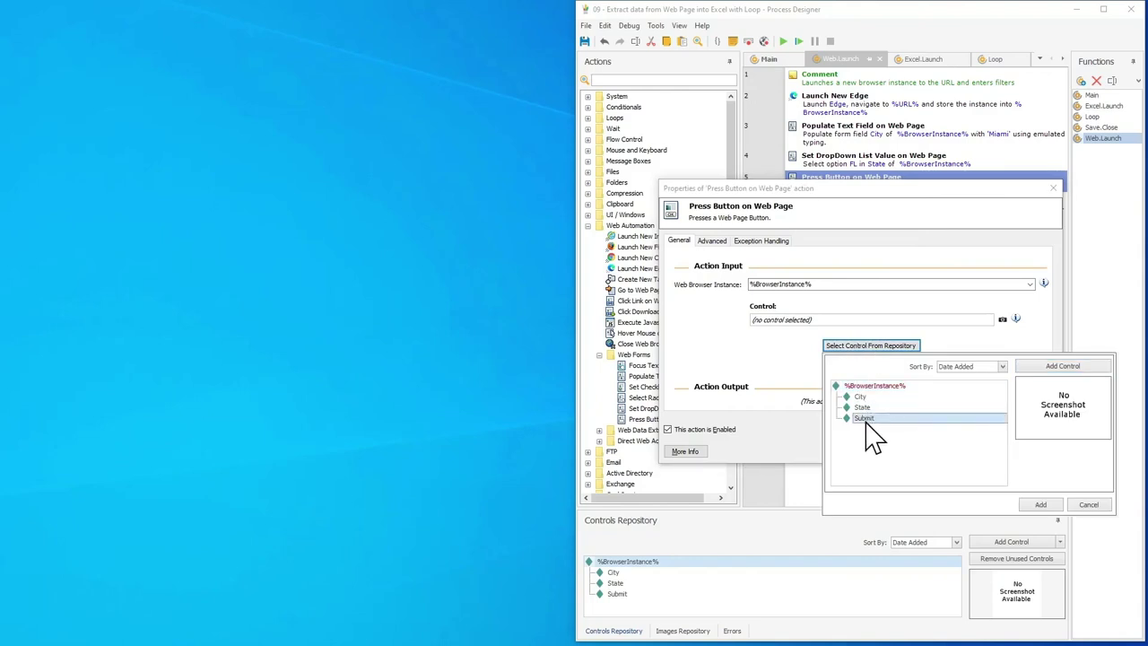
click(1034, 506)
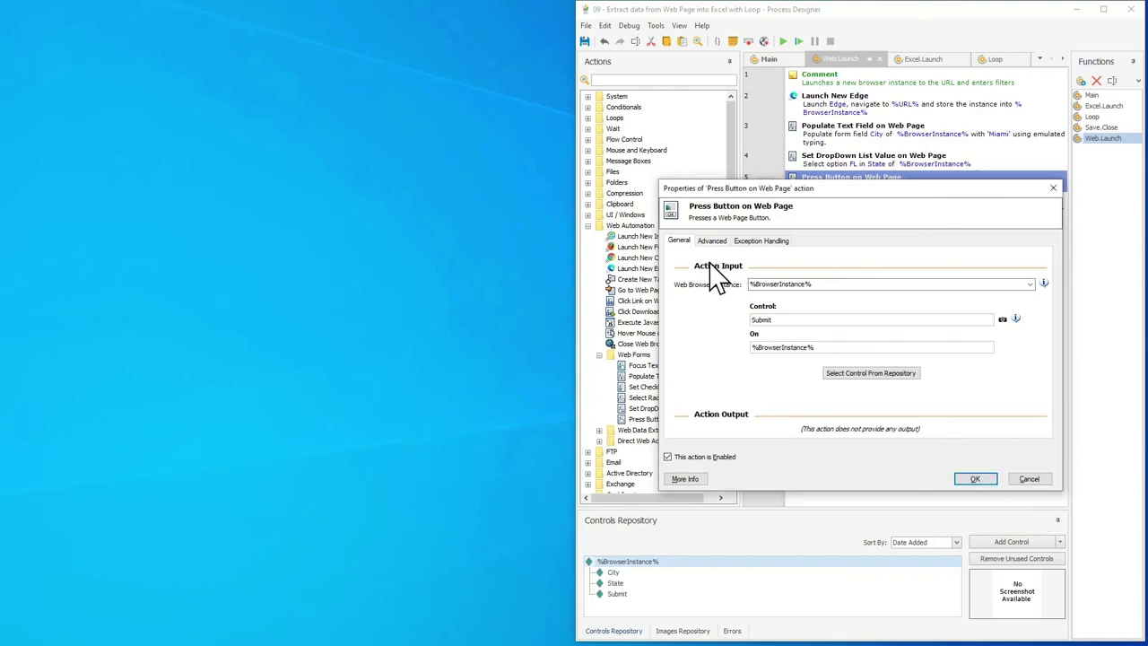
Set the button action to close any pop-up dialog that appears and accept its properties
click(713, 241)
click(833, 279)
click(831, 299)
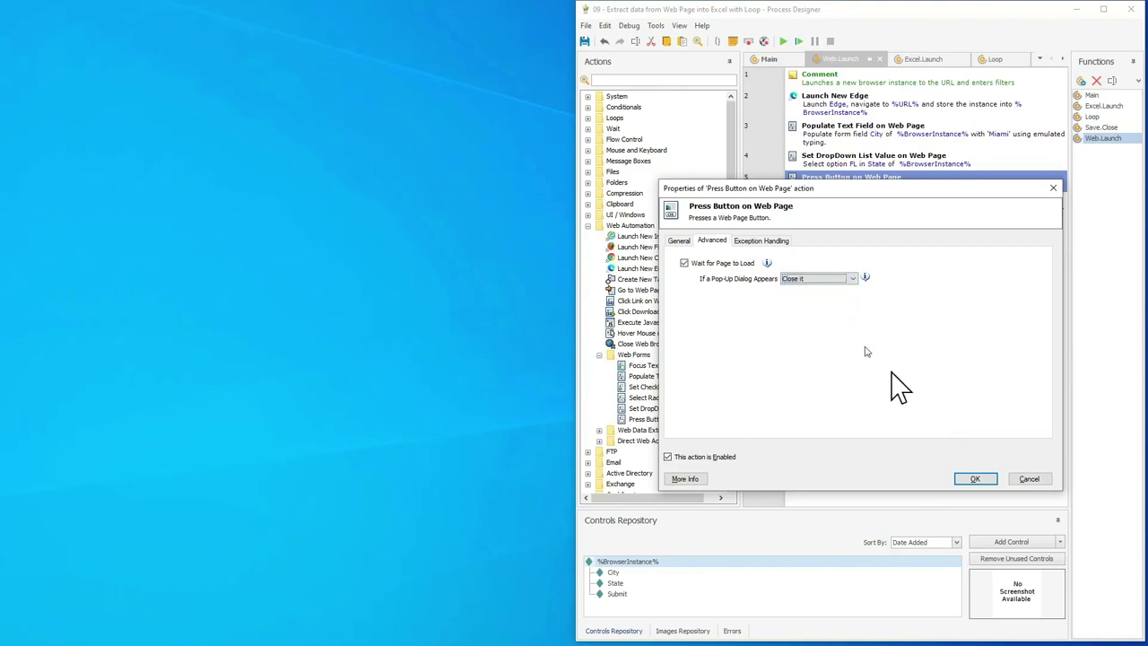
click(975, 478)
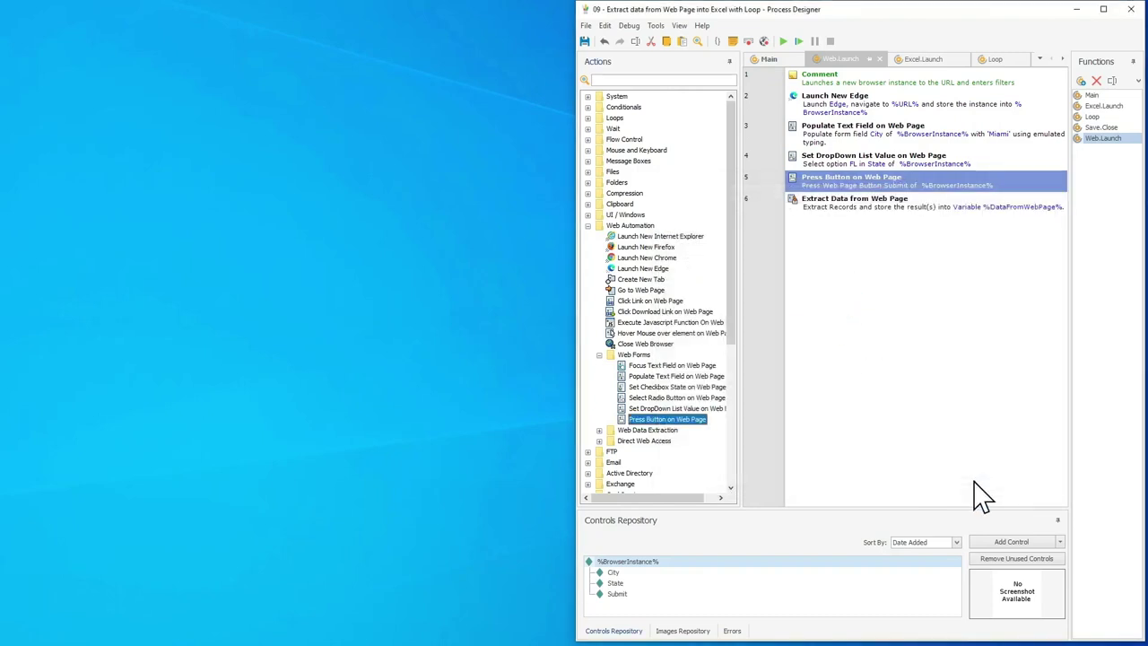
Run the process and pause it with a breakpoint on the Write to Excel Worksheet action in the Loop function
click(785, 45)
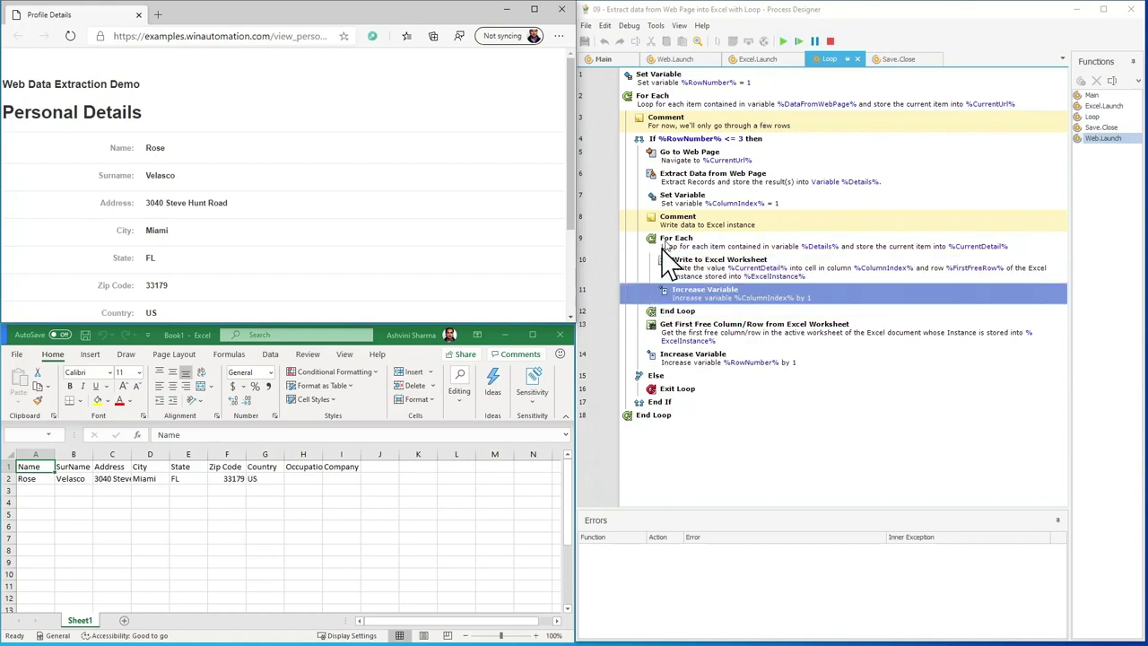
click(612, 261)
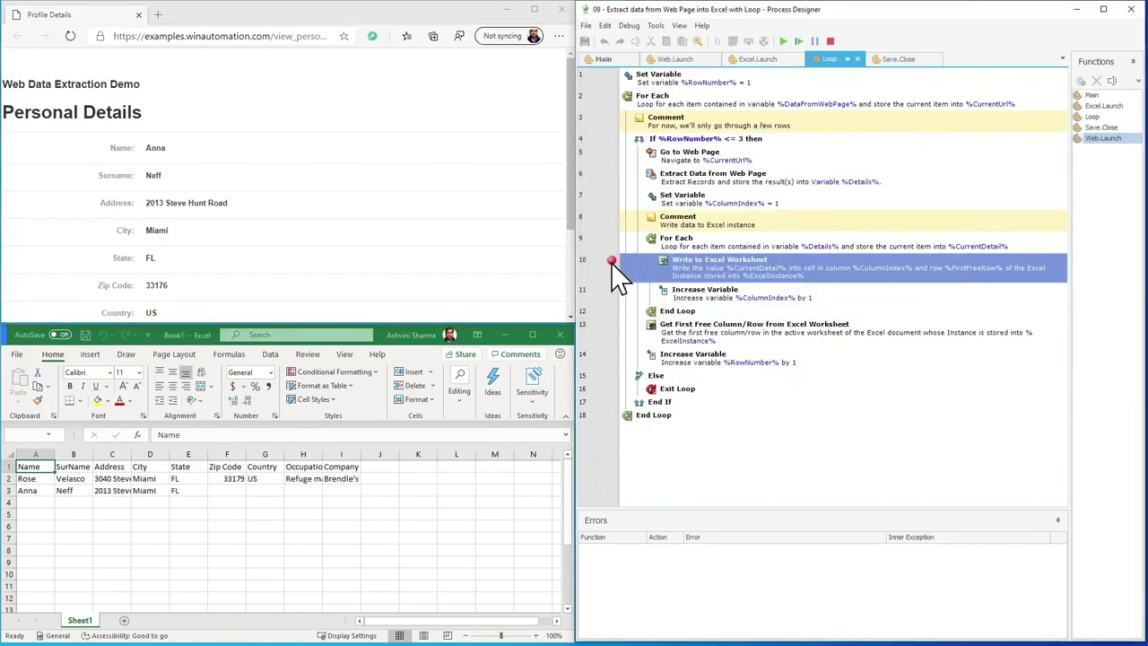
Show the process variables and enlarge their list to inspect the current values
click(679, 25)
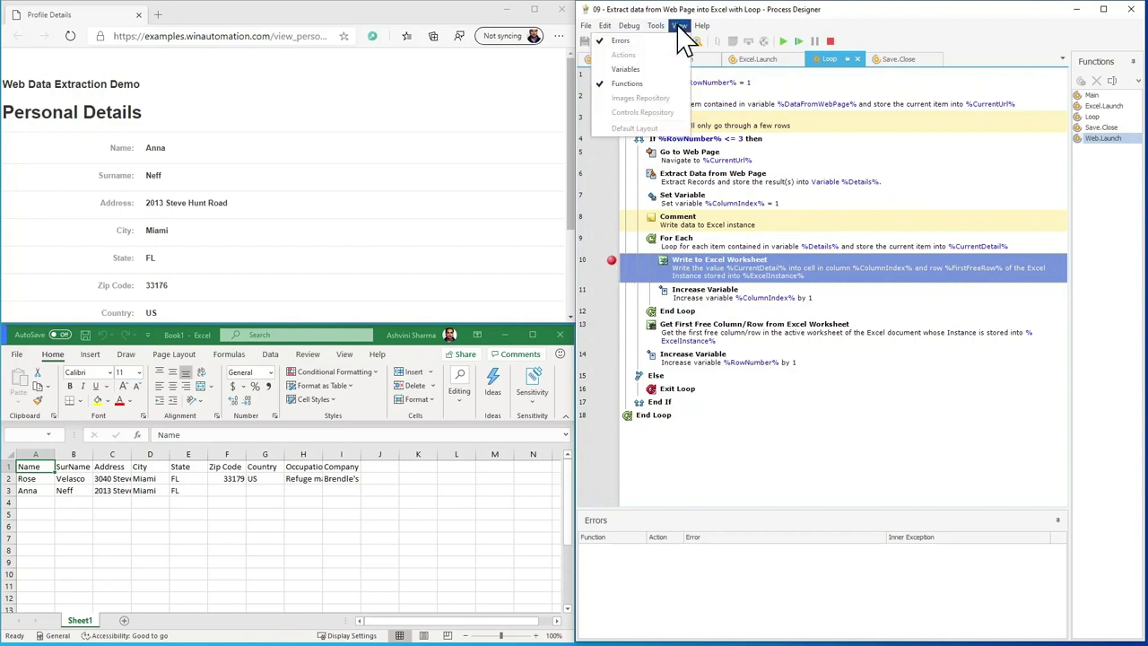
click(671, 72)
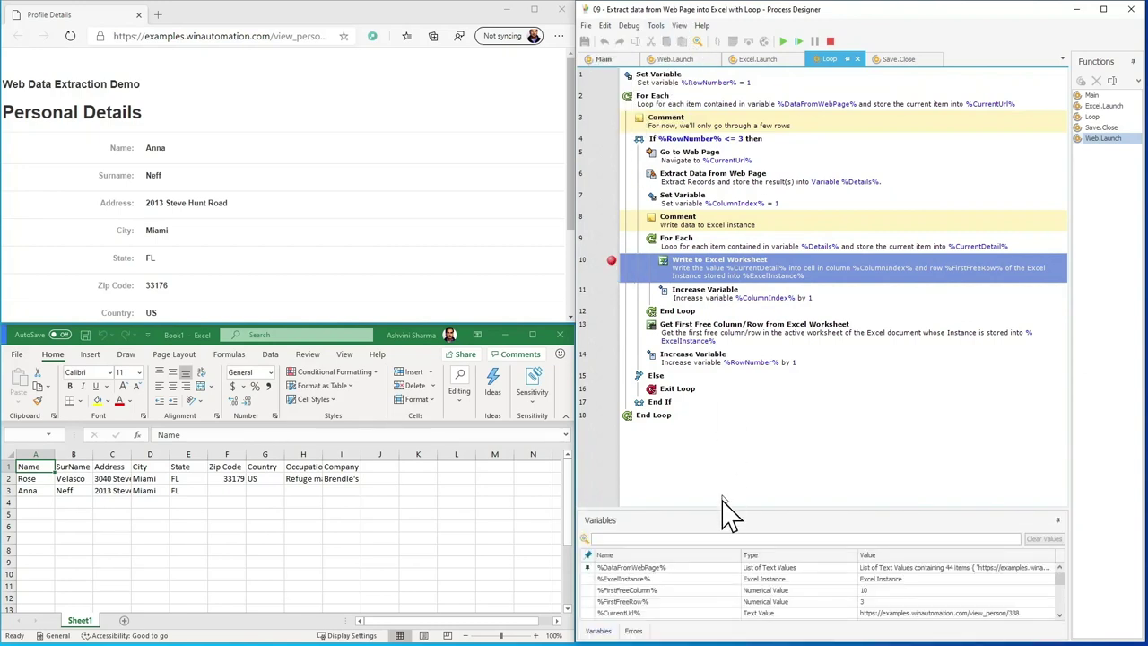
drag(723, 510, 723, 432)
mouse_move(886, 542)
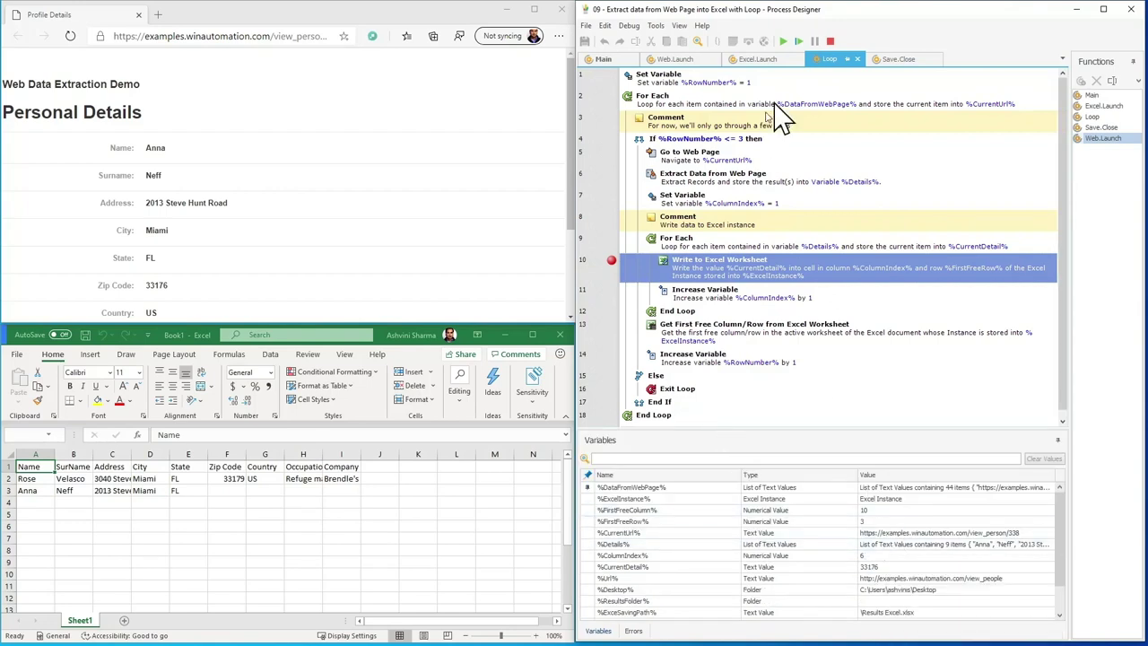
Remove the breakpoint from the Write to Excel Worksheet action and resume the run
click(611, 260)
click(783, 41)
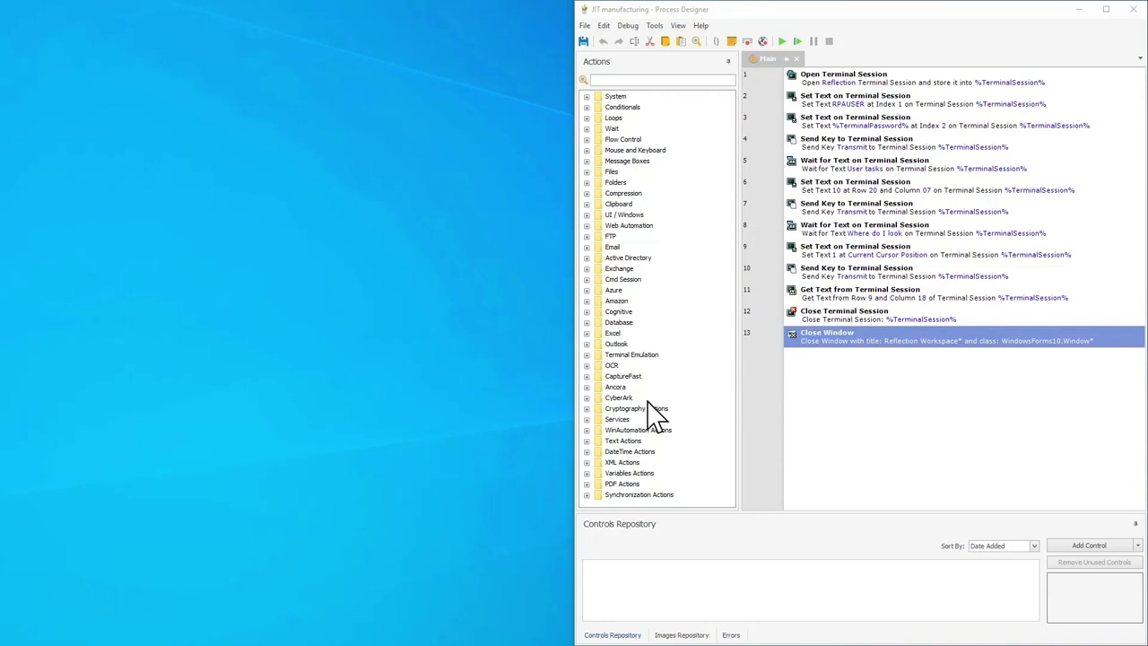
Show the Terminal Emulation actions for the JIT manufacturing process and run the process
click(587, 355)
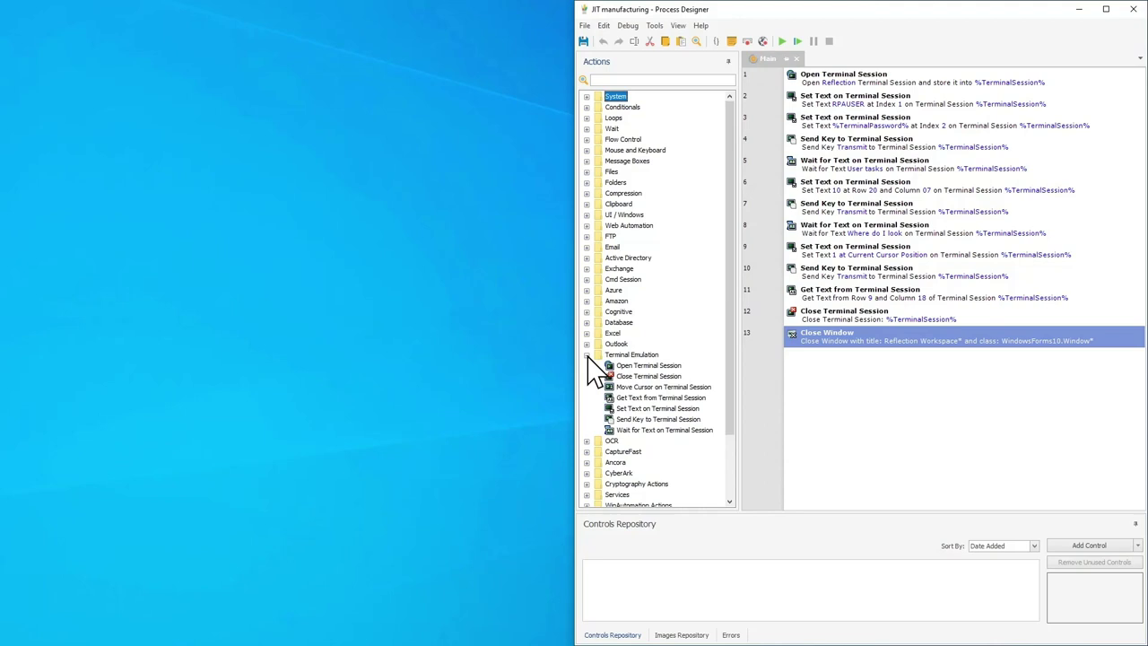
click(783, 42)
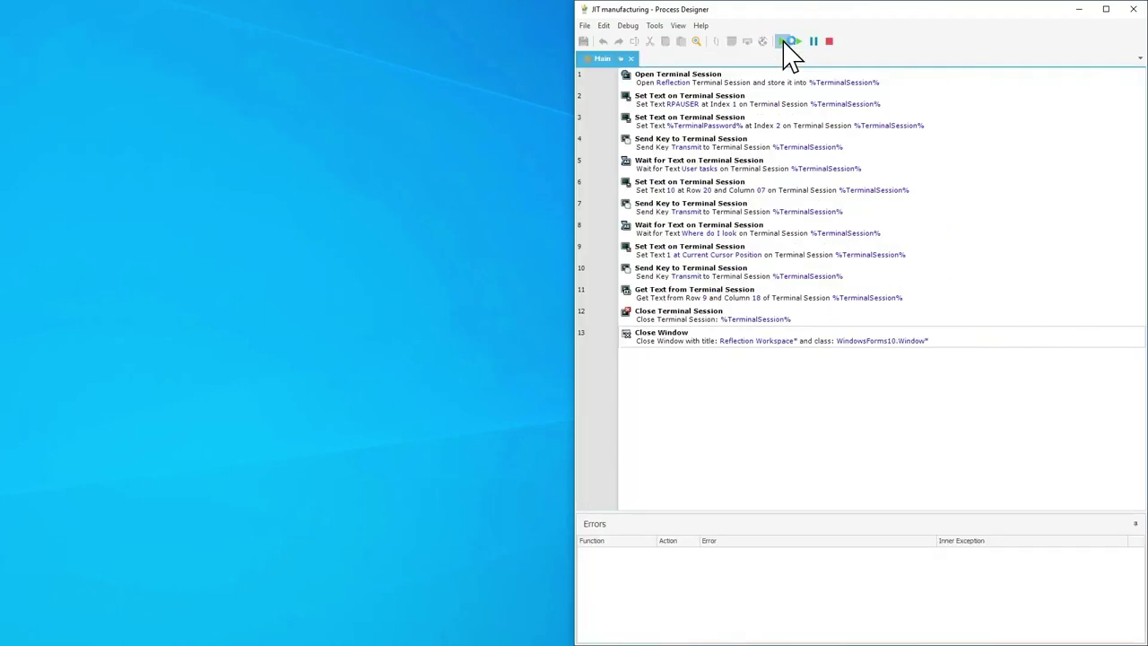